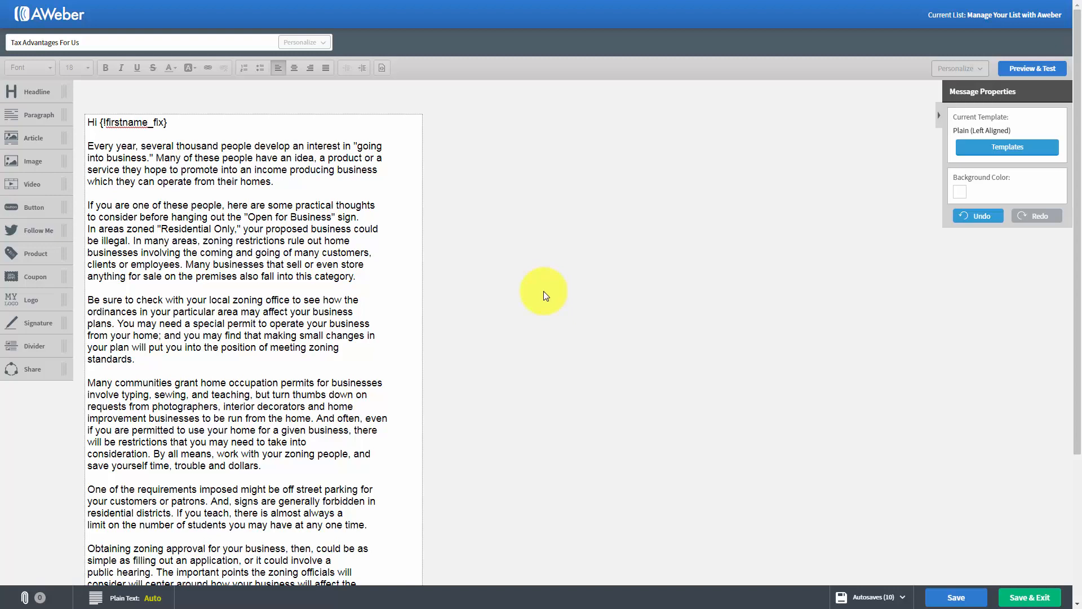
# - Apply bold and then italic to the phrase "Many of these people" in the first paragraph, removing each again
pyautogui.click(90, 144)
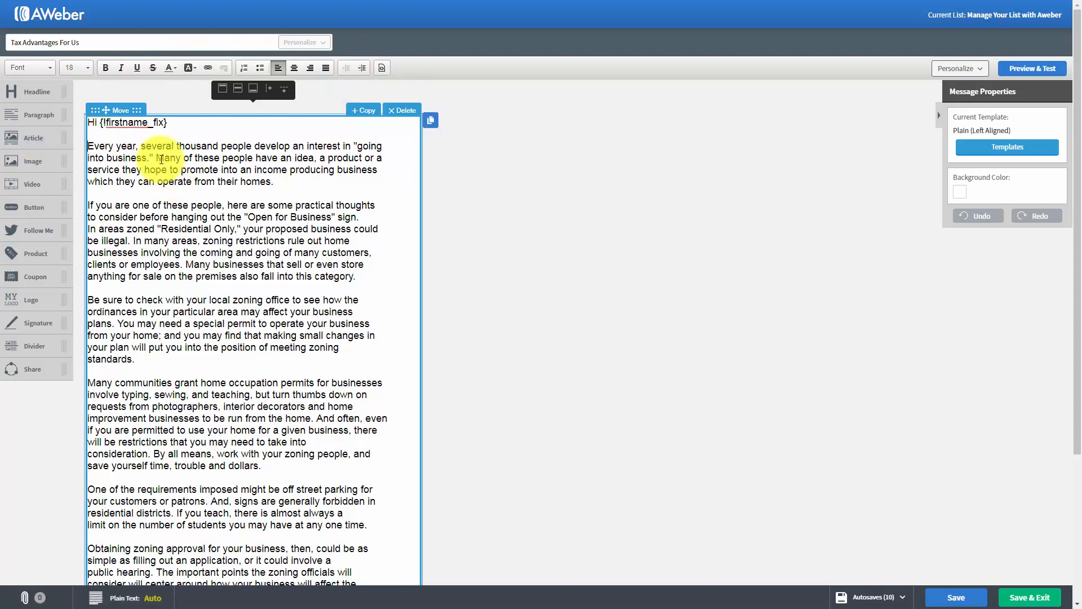
pyautogui.moveTo(158, 158); pyautogui.dragTo(258, 158)
pyautogui.click(103, 67)
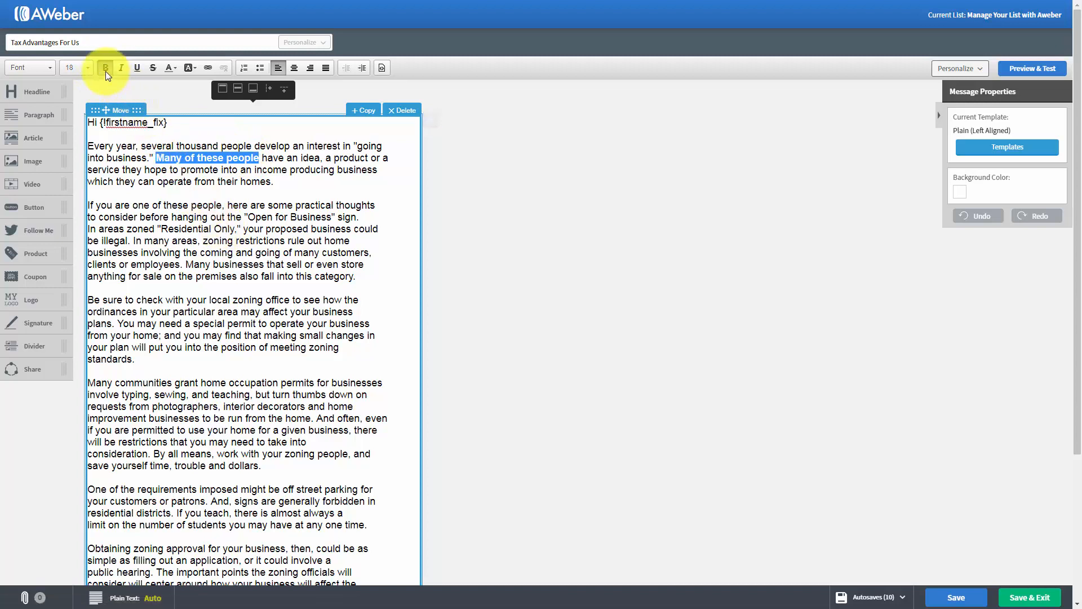
pyautogui.click(103, 67)
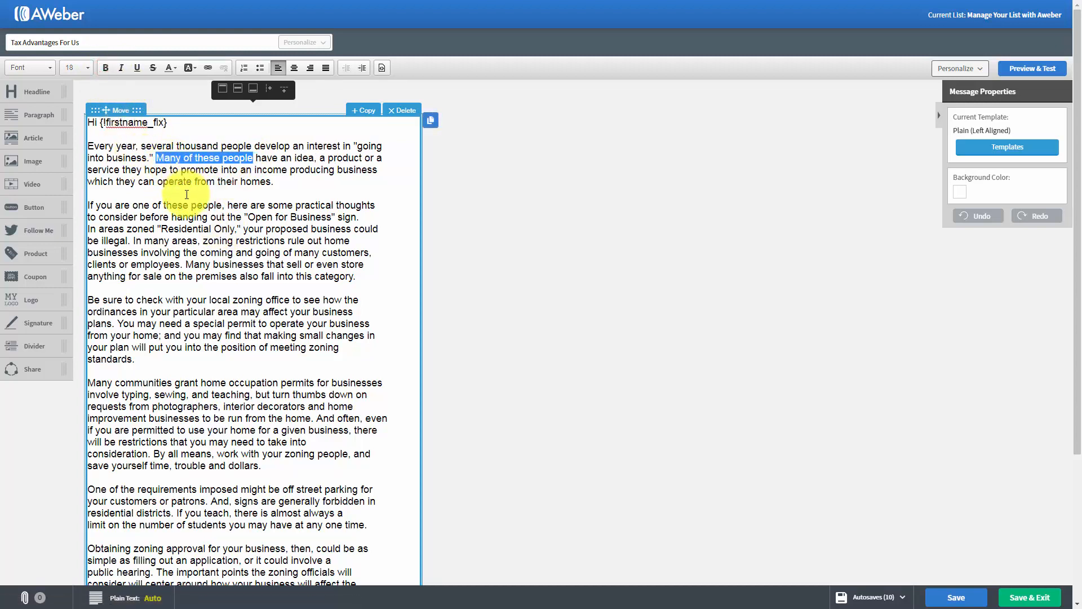
pyautogui.click(123, 68)
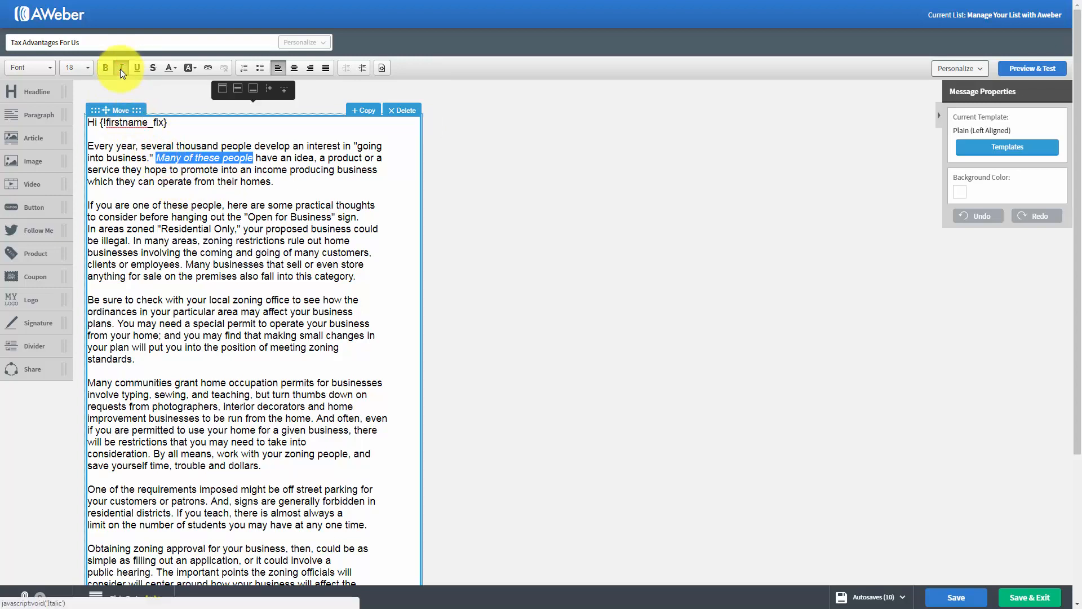
pyautogui.click(120, 69)
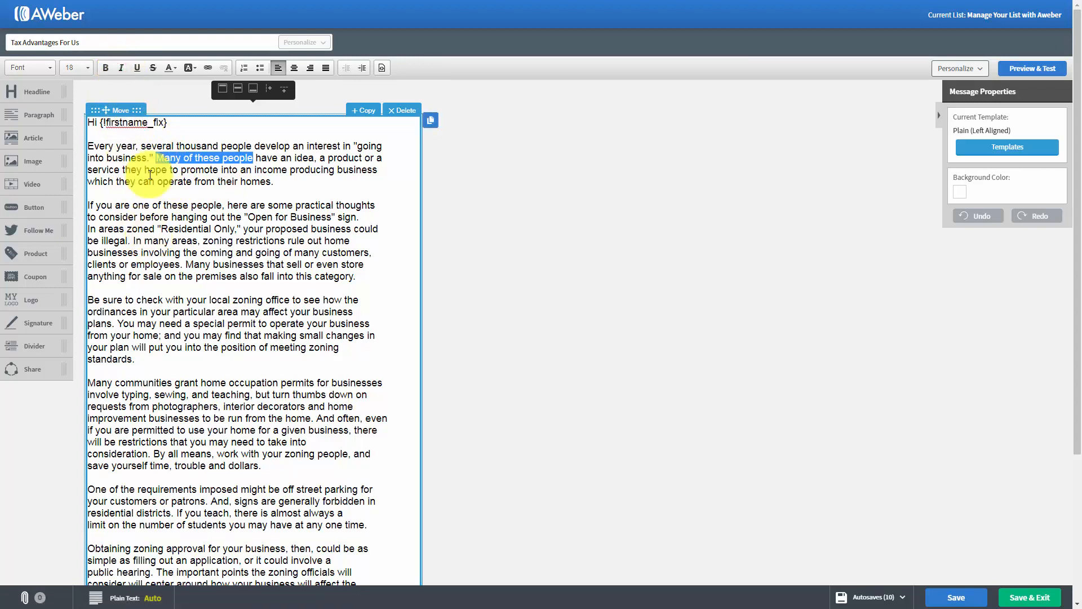
# - Underline and then strike through "Many of these people" in the first paragraph, removing each effect again
pyautogui.click(136, 69)
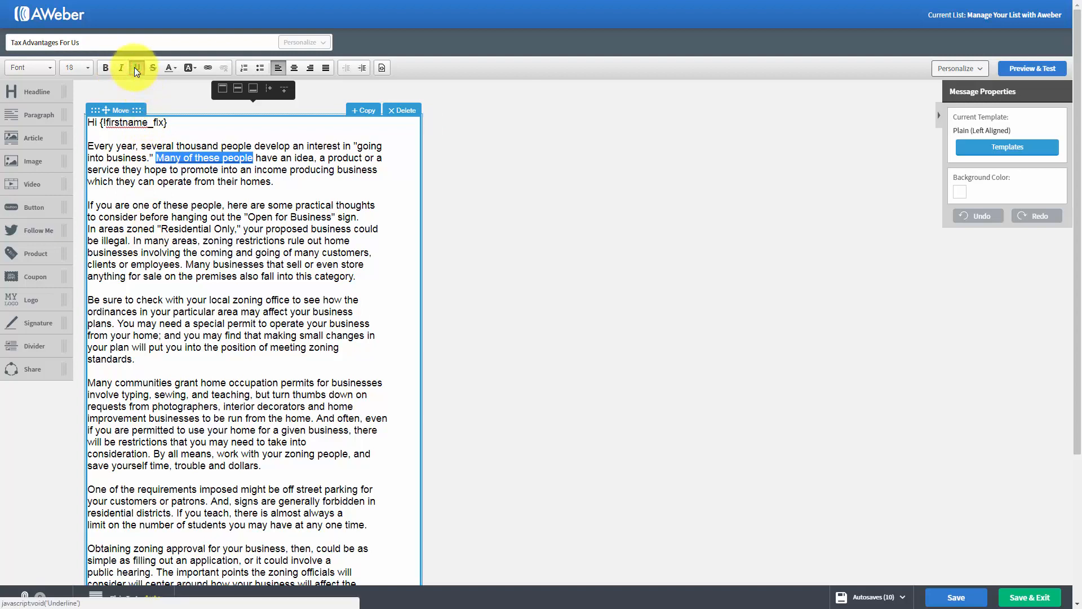
pyautogui.click(134, 66)
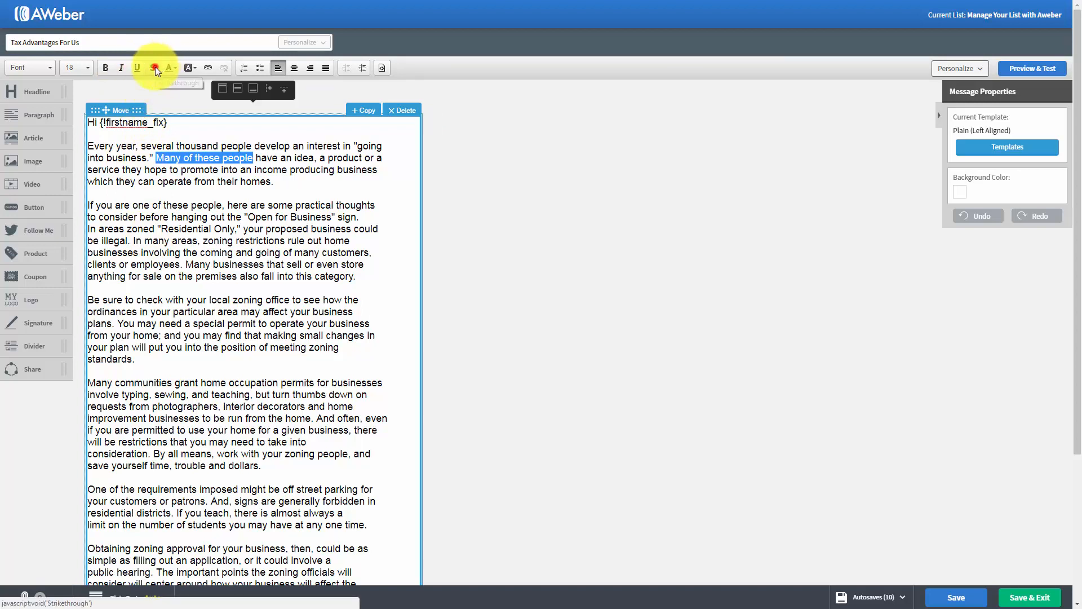
pyautogui.click(154, 67)
pyautogui.click(155, 66)
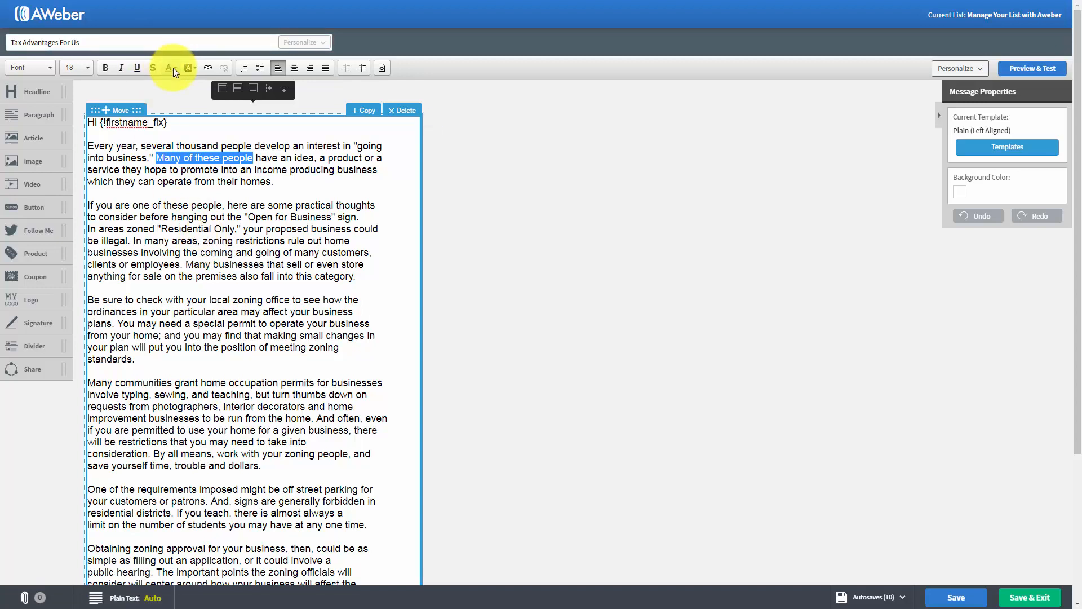
# - Change the text color of "Many of these people" to the red #B93936
pyautogui.click(173, 68)
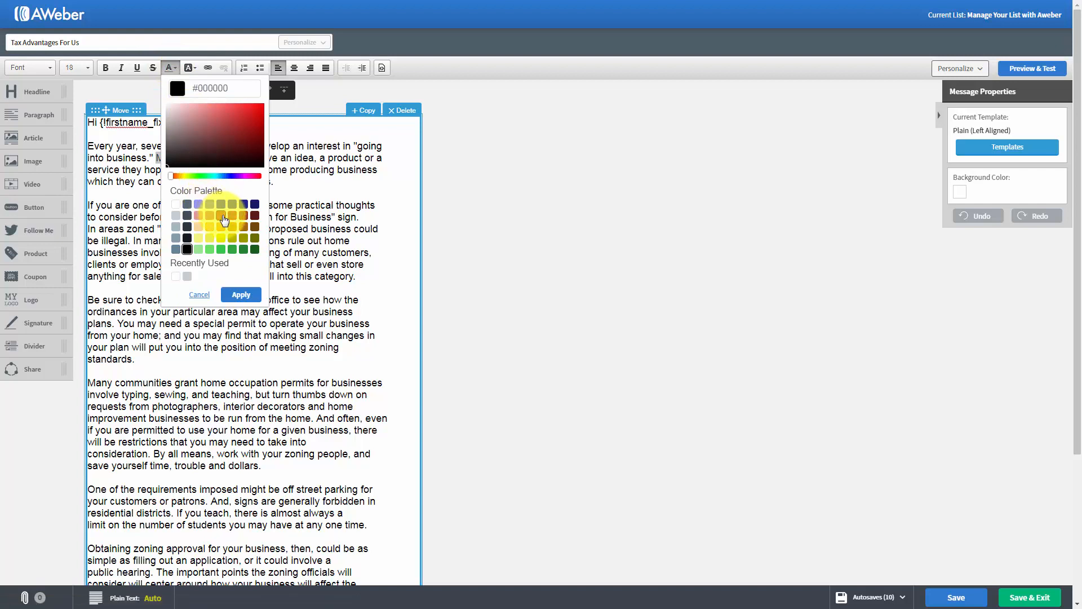
pyautogui.click(236, 296)
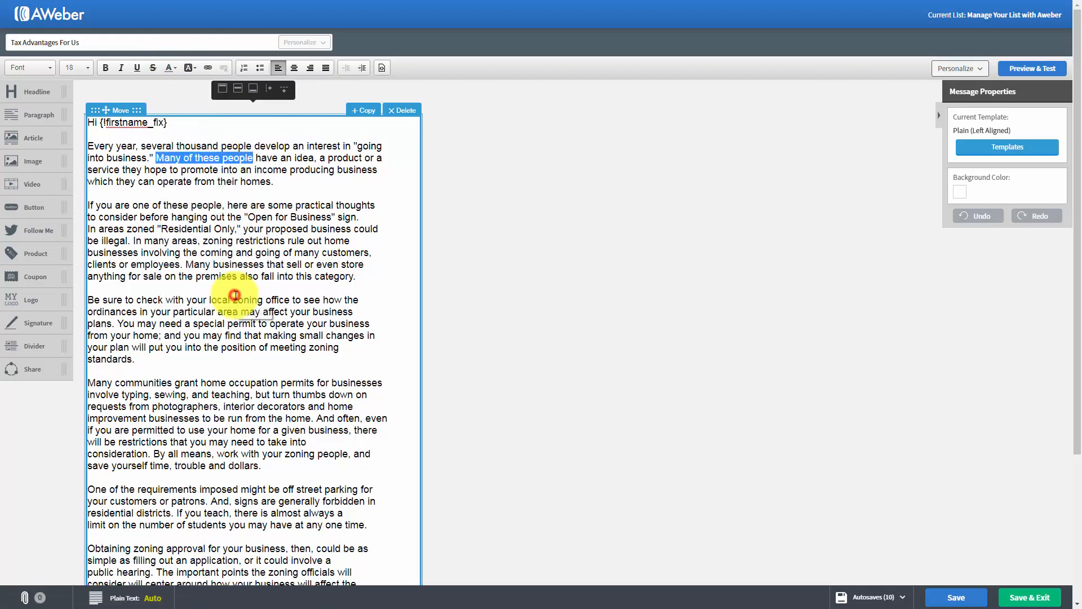
pyautogui.click(255, 227)
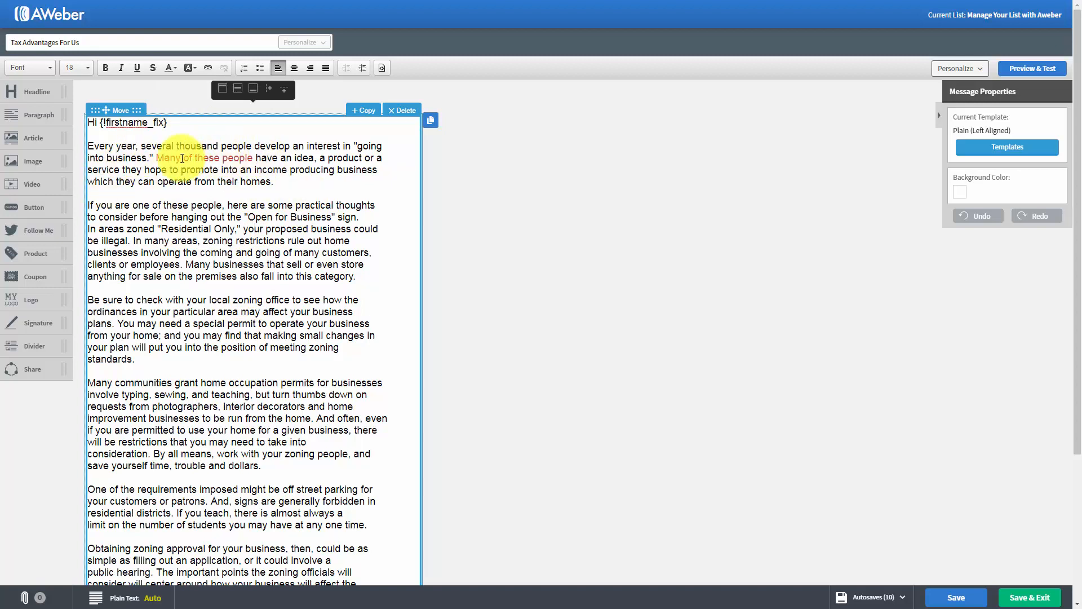
# - Set the text color of the red phrase "Many of these people" back to black
pyautogui.moveTo(156, 157); pyautogui.dragTo(252, 158)
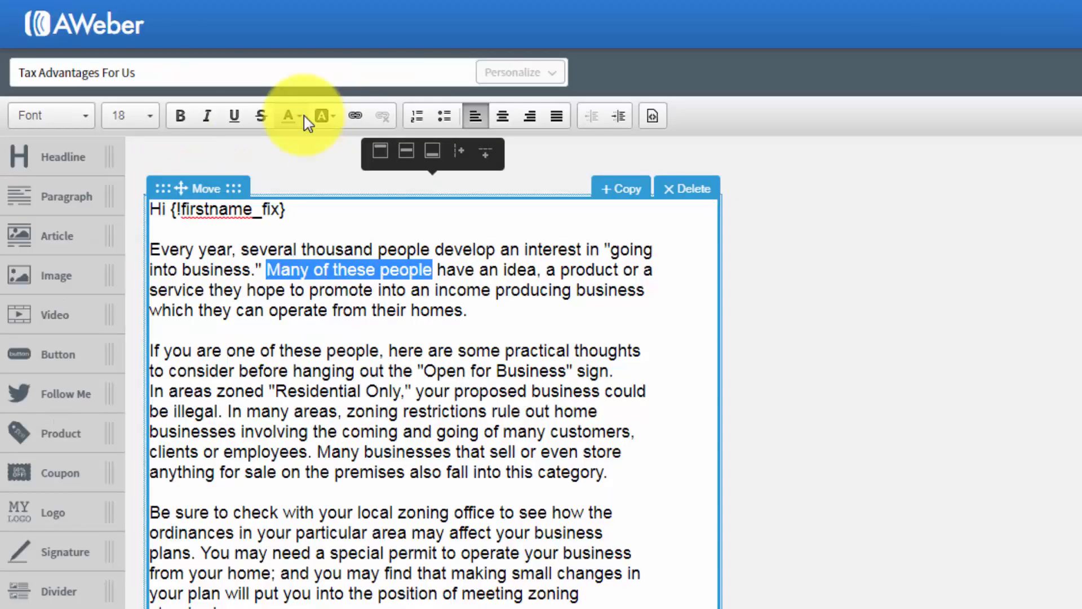
pyautogui.click(173, 68)
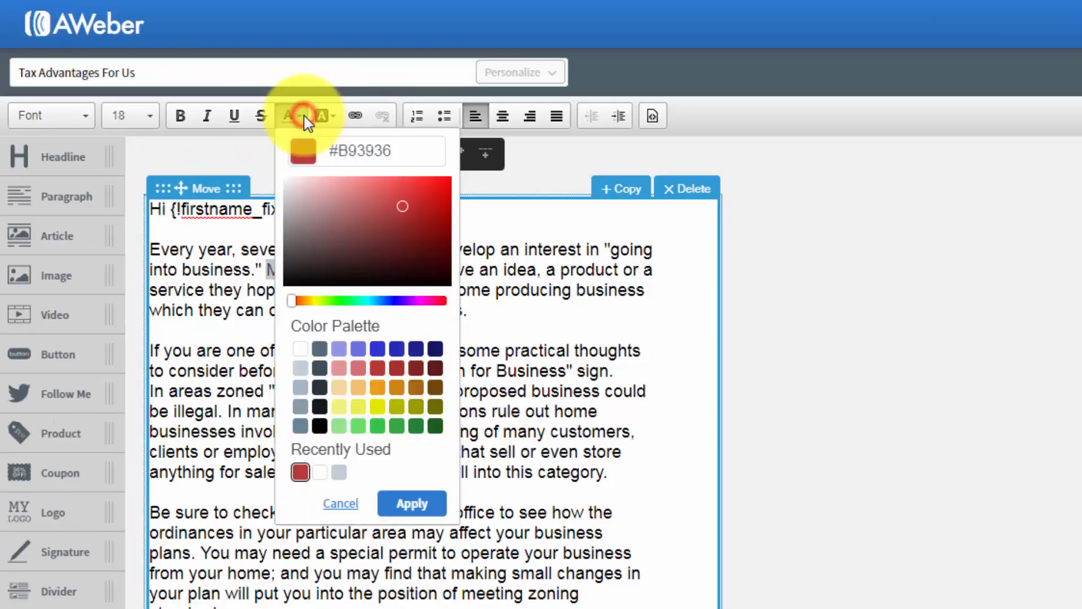
pyautogui.click(319, 426)
pyautogui.click(410, 502)
pyautogui.click(404, 395)
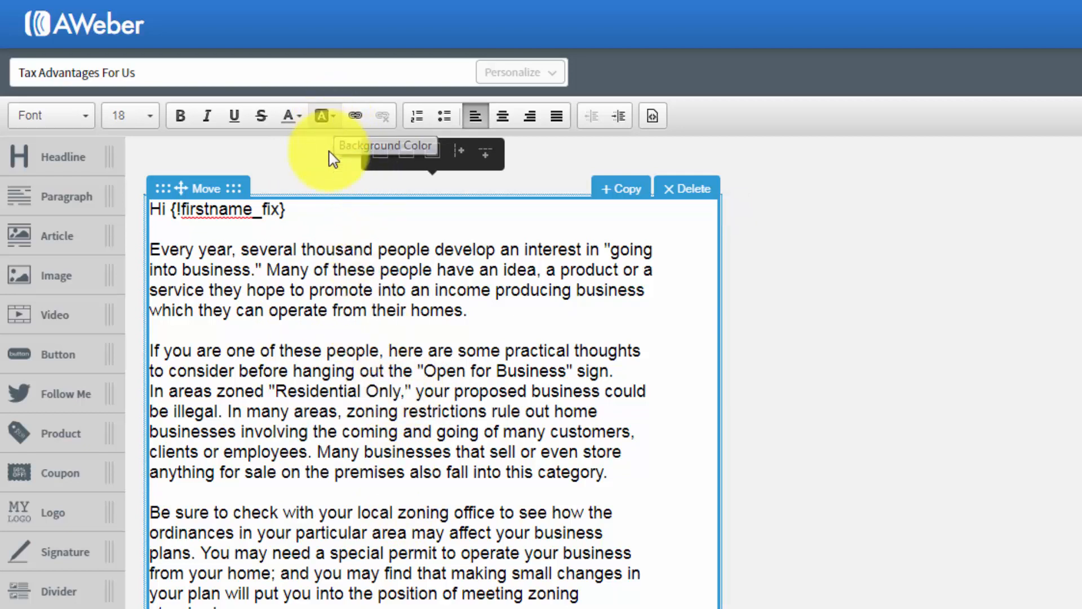
# - Give the words "thousand people develop" in the first paragraph a light yellow background color, #F0F17F
pyautogui.moveTo(305, 249); pyautogui.dragTo(494, 246)
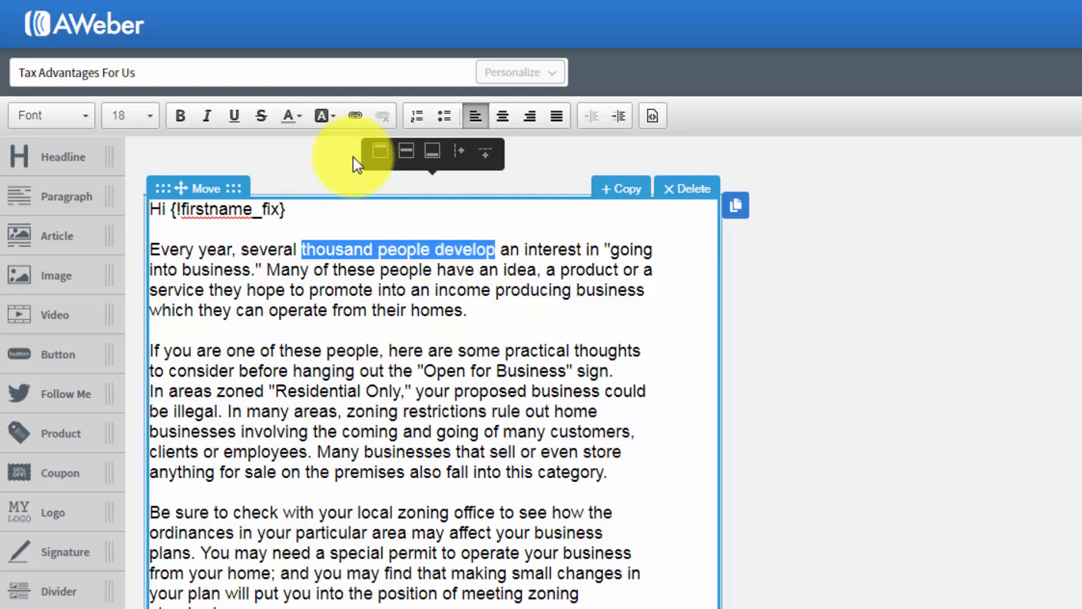
pyautogui.click(334, 115)
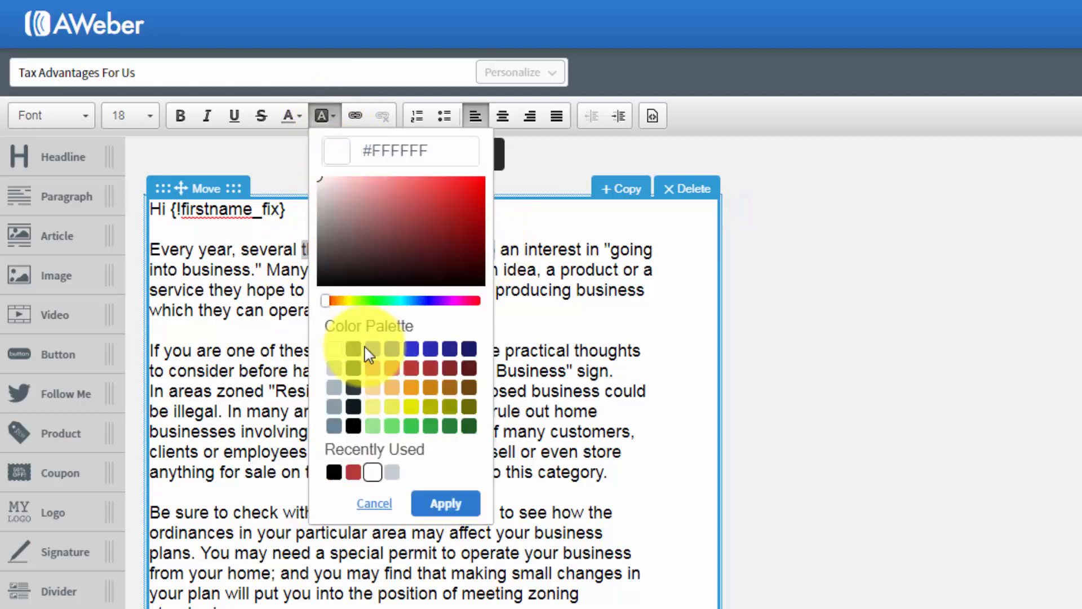
pyautogui.click(371, 406)
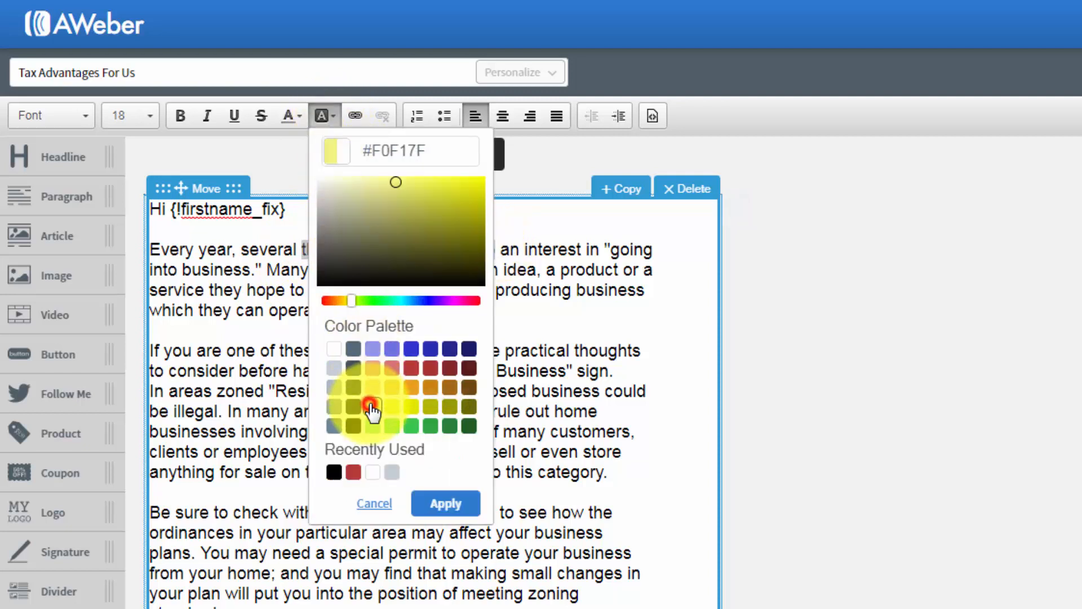
pyautogui.click(446, 503)
pyautogui.click(465, 391)
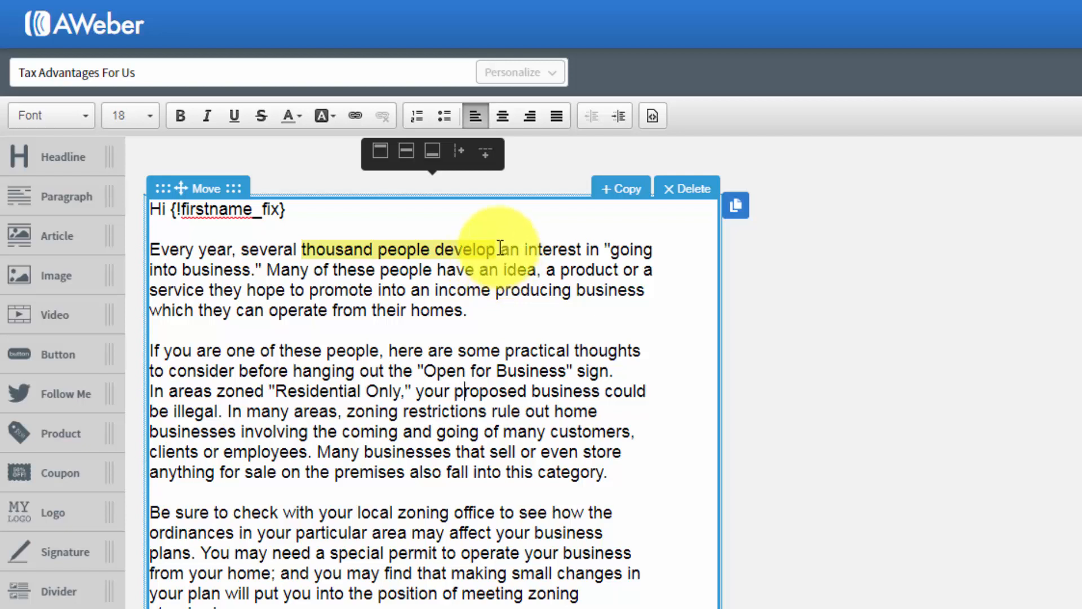
# - Set the background color of "thousand people develop" back to white, #FFFFFF
pyautogui.moveTo(500, 249); pyautogui.dragTo(306, 247)
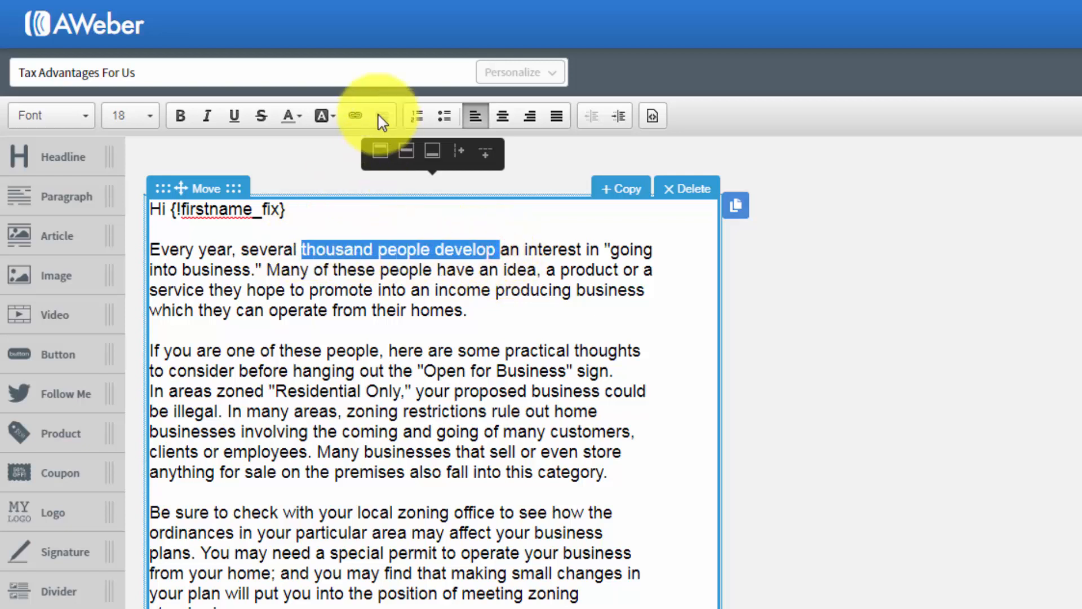
pyautogui.click(330, 116)
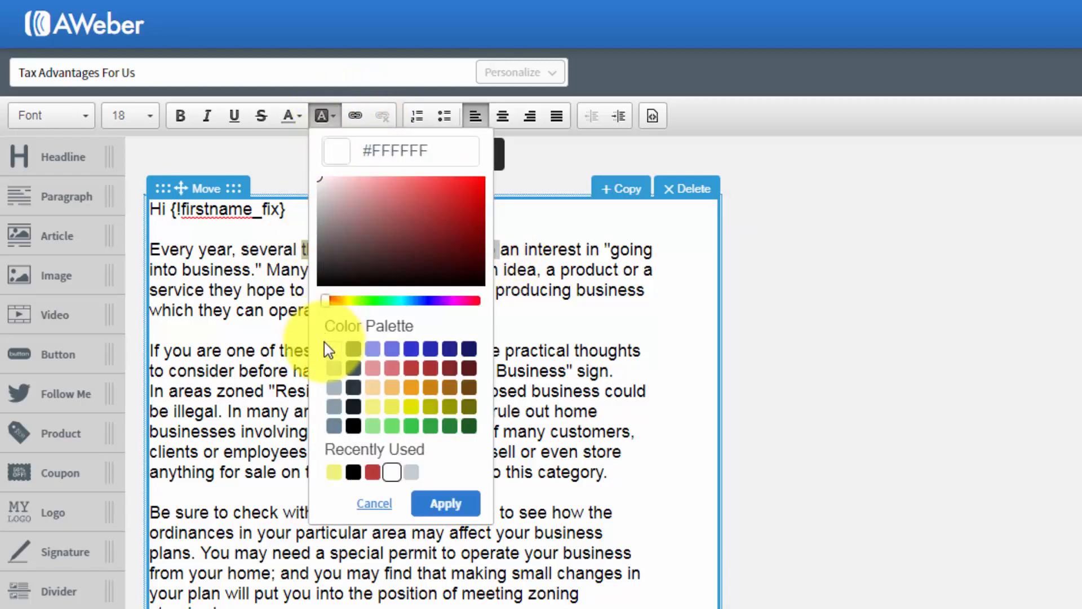
pyautogui.click(444, 503)
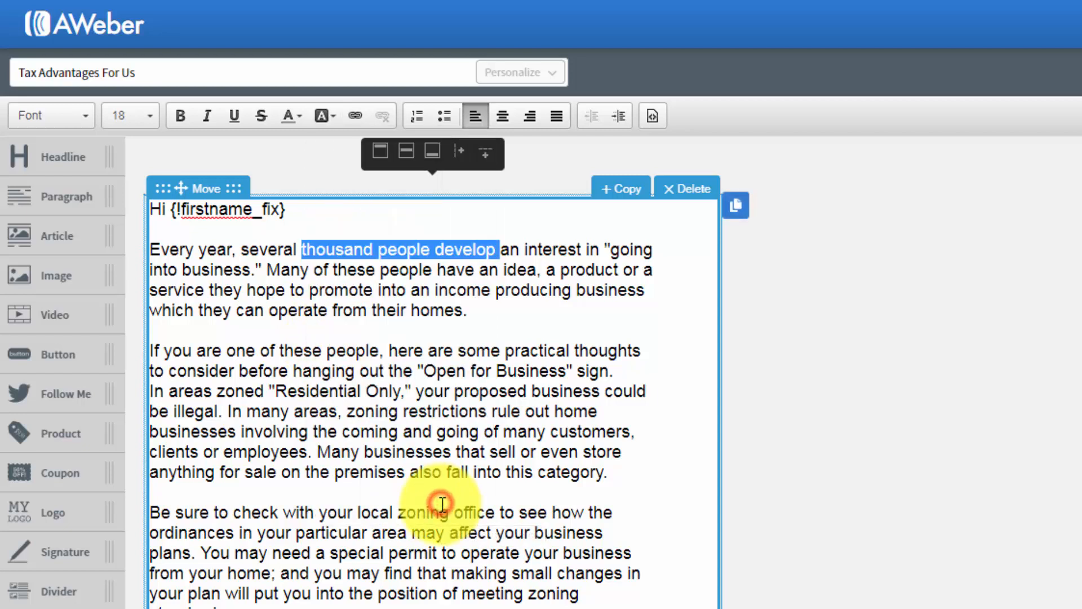
pyautogui.click(453, 420)
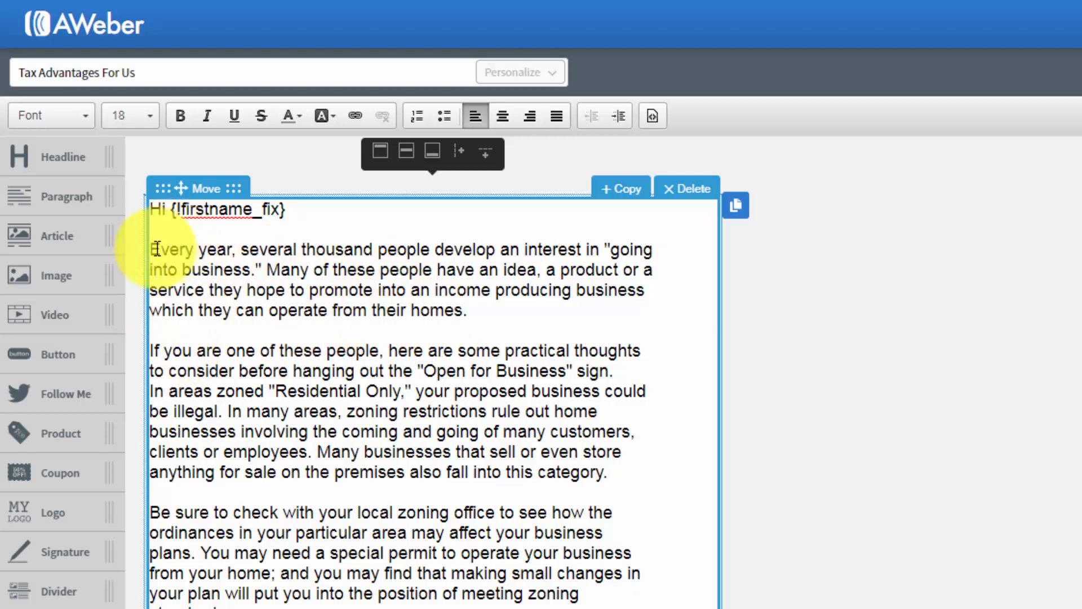
# - Turn the first paragraph below the greeting into a numbered list and remove the numbering again
pyautogui.moveTo(154, 250); pyautogui.dragTo(466, 316)
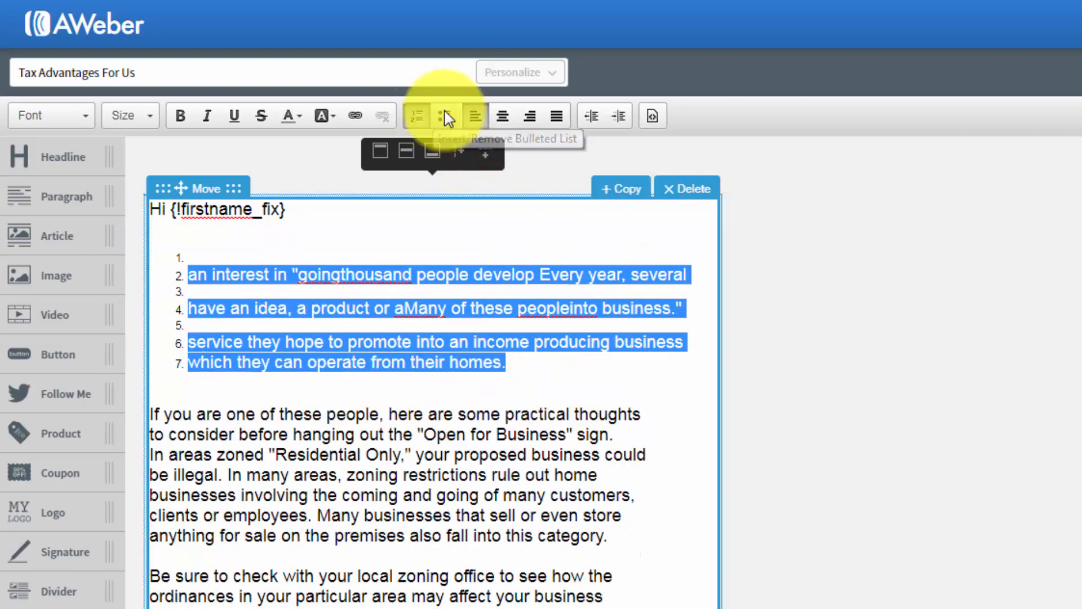
pyautogui.click(417, 116)
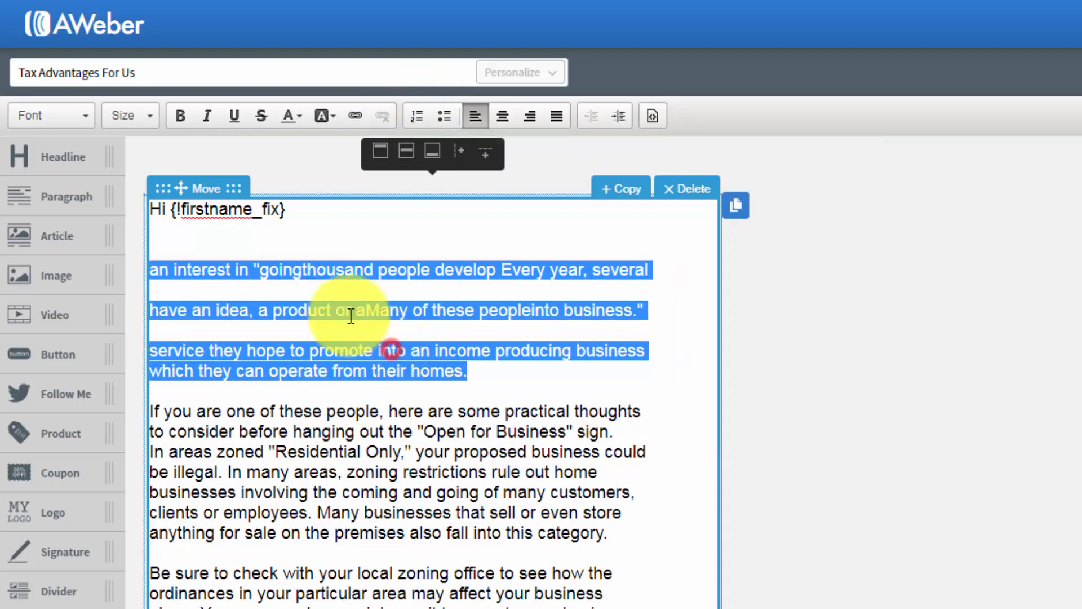
pyautogui.click(392, 351)
# - Delete the scrambled first paragraph between the greeting and the paragraph starting "If you are one of these people"
pyautogui.moveTo(501, 373); pyautogui.dragTo(145, 253)
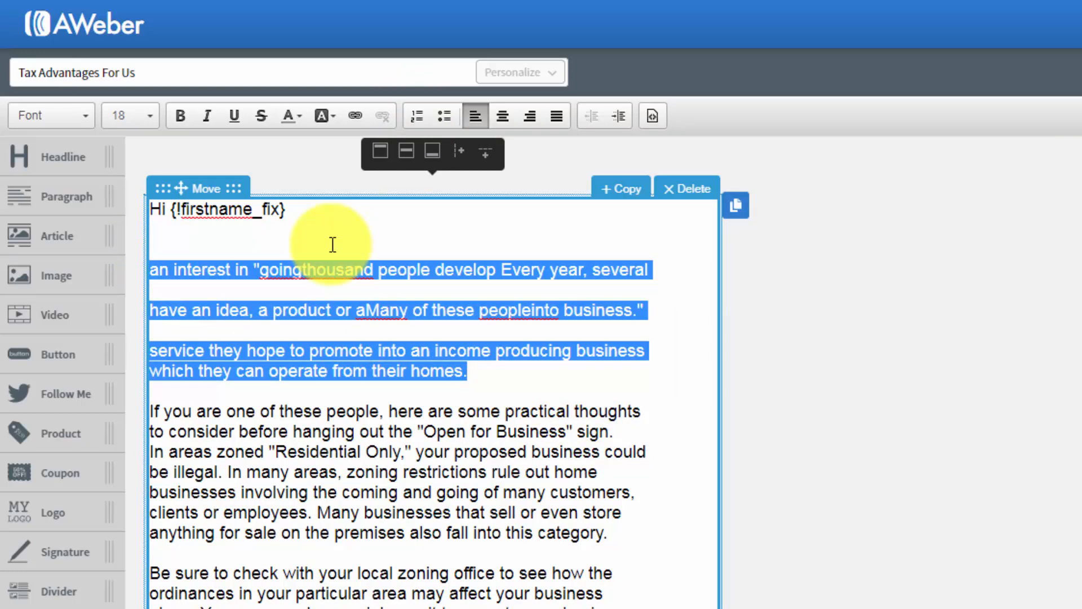
pyautogui.press('BackSpace')
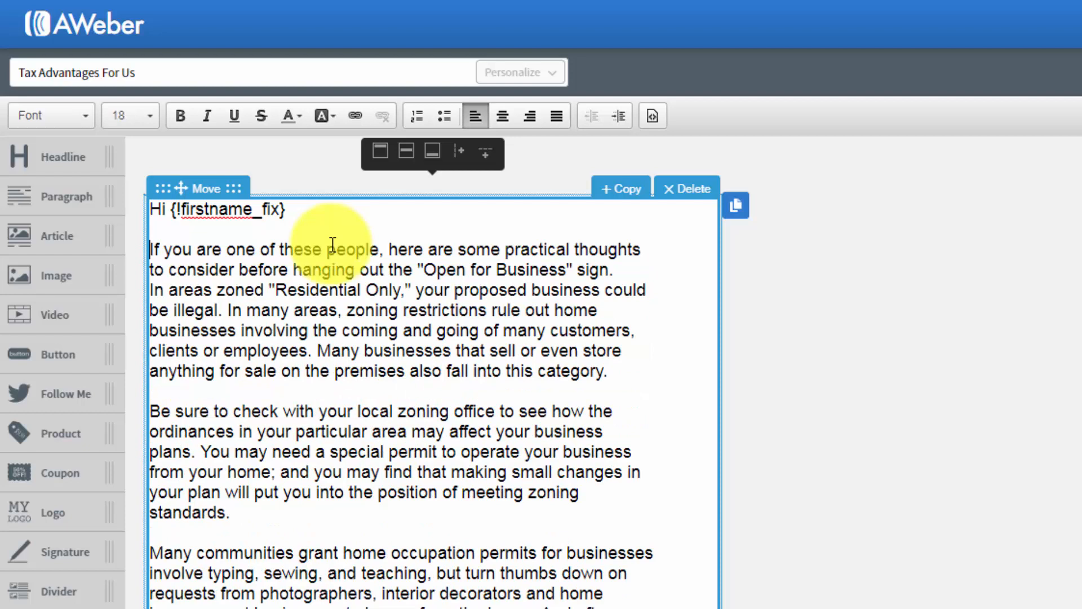
pyautogui.click(368, 304)
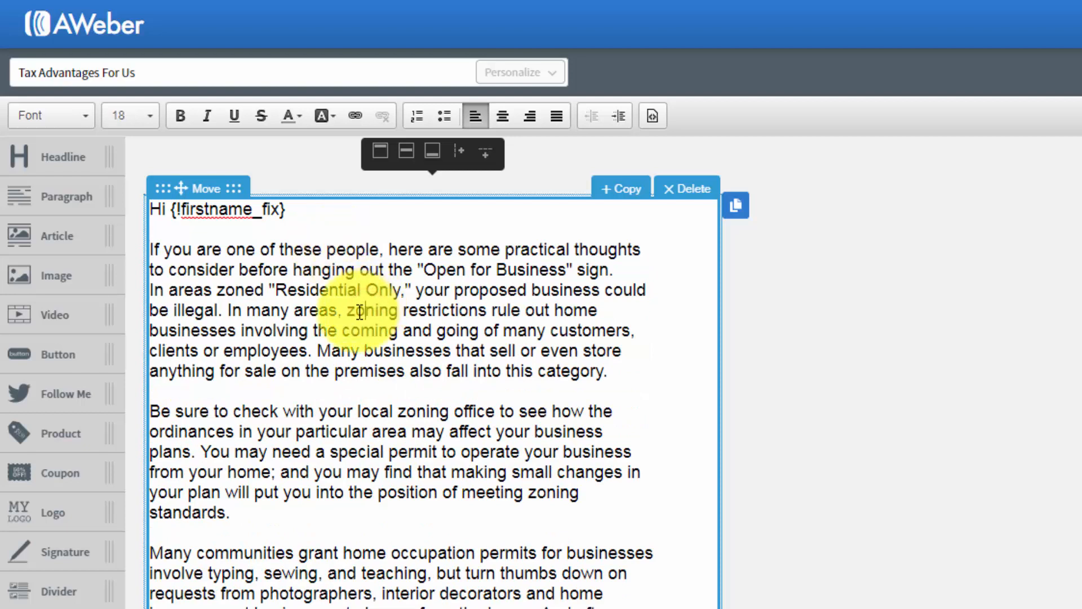
pyautogui.click(338, 309)
pyautogui.write(',')
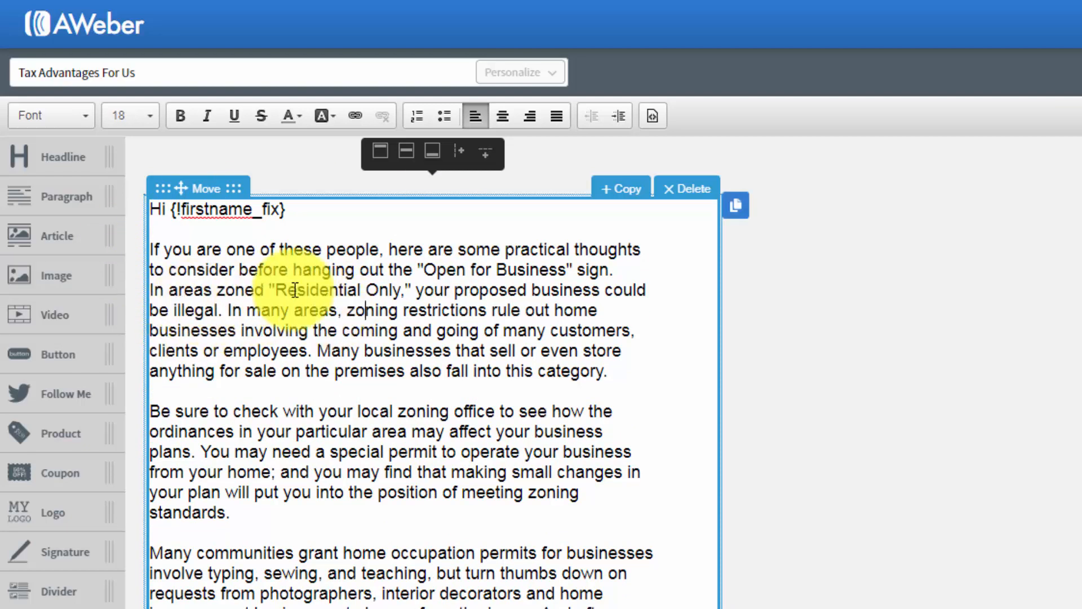
# - Insert an empty line directly after the greeting "Hi {!firstname_fix}"
pyautogui.click(389, 344)
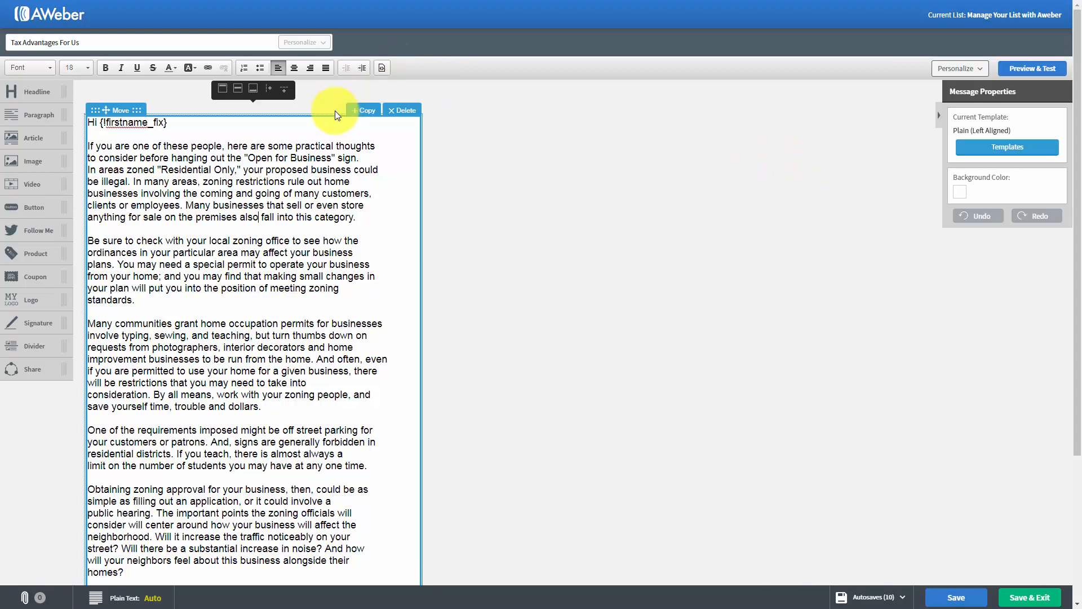
pyautogui.click(183, 123)
pyautogui.press('Return')
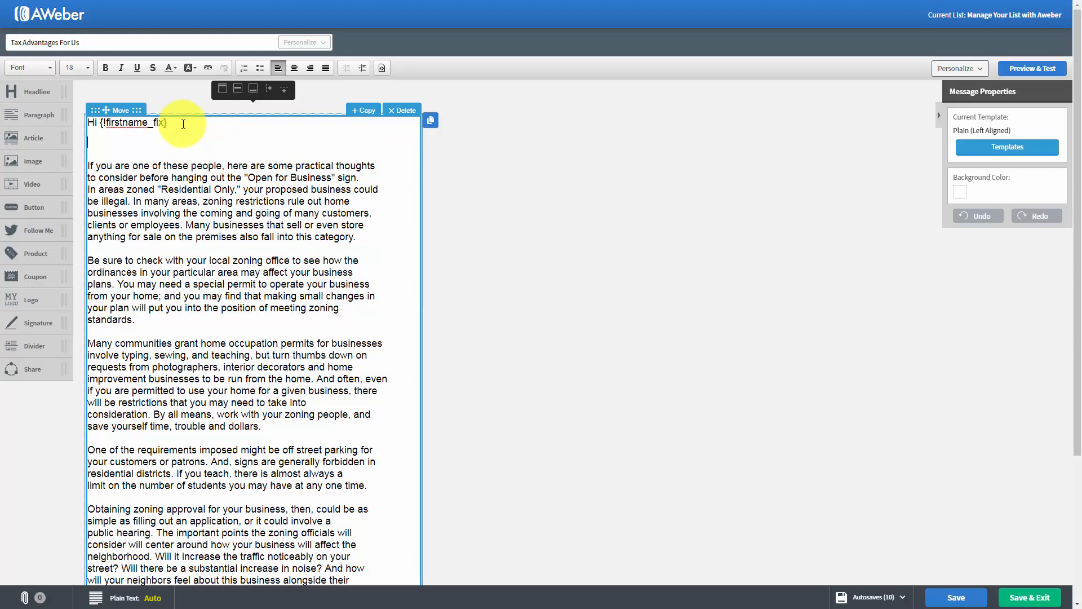
# - Add a headline block reading "Tax Advantages" above the greeting and delete it again
pyautogui.moveTo(19, 92); pyautogui.dragTo(22, 92)
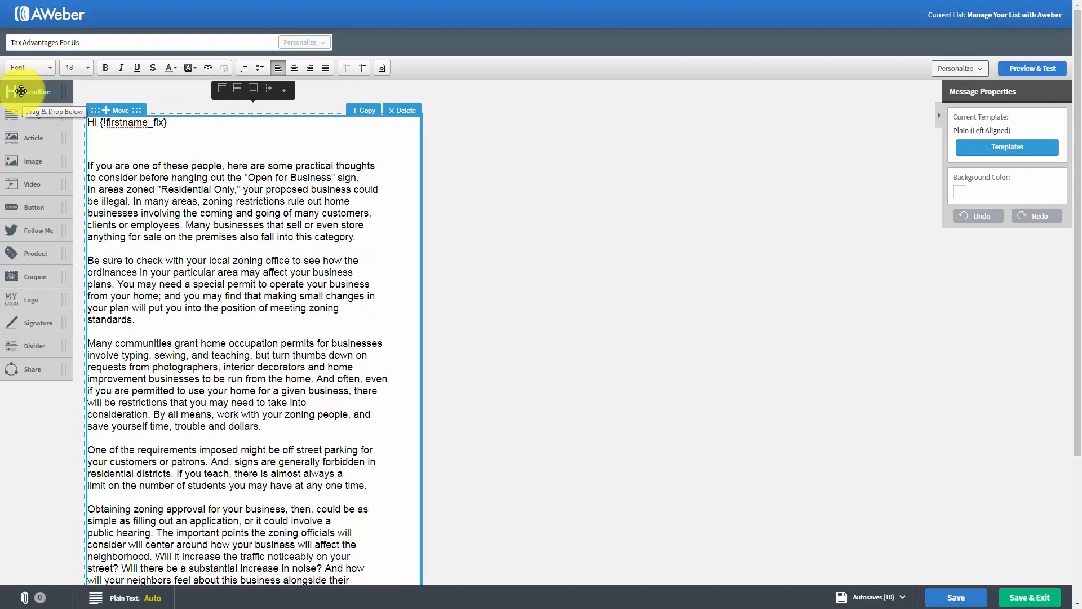
pyautogui.moveTo(21, 90); pyautogui.dragTo(120, 166)
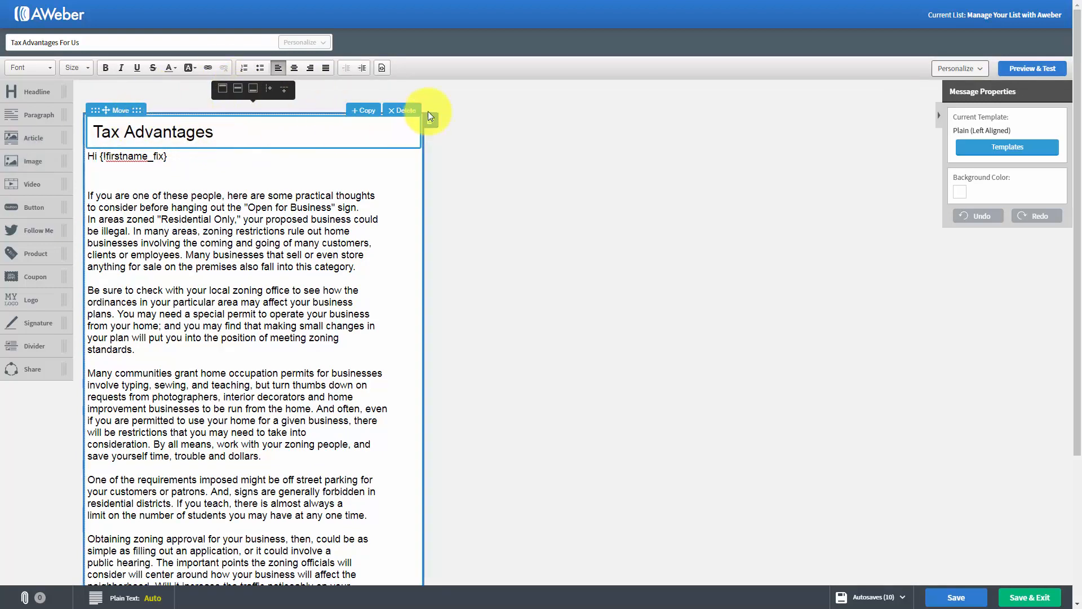
pyautogui.click(404, 111)
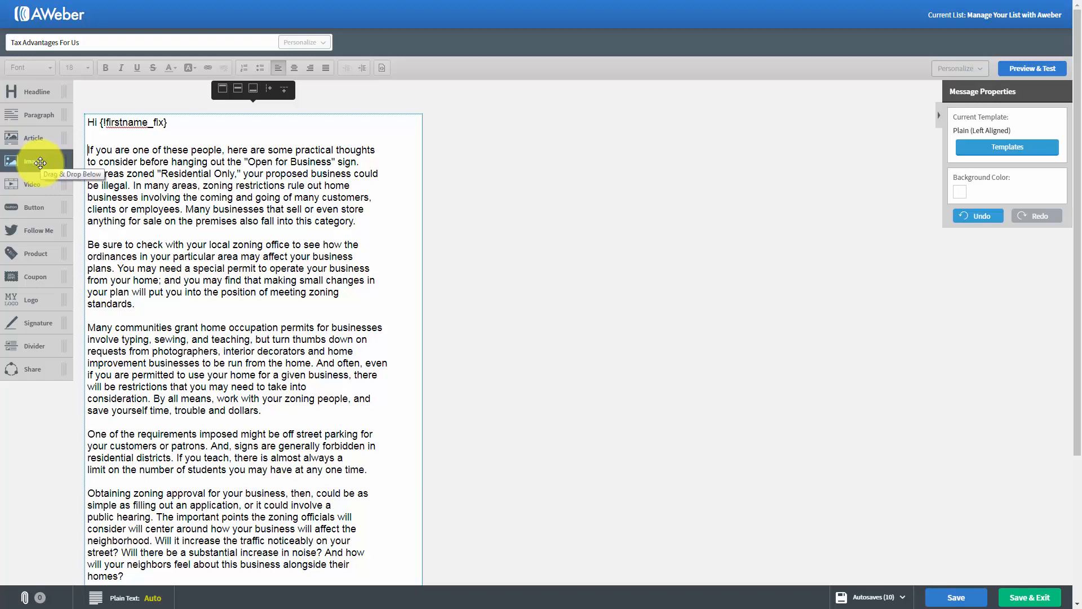
# - Place an empty image block above the greeting and delete it again
pyautogui.moveTo(39, 162); pyautogui.dragTo(157, 152)
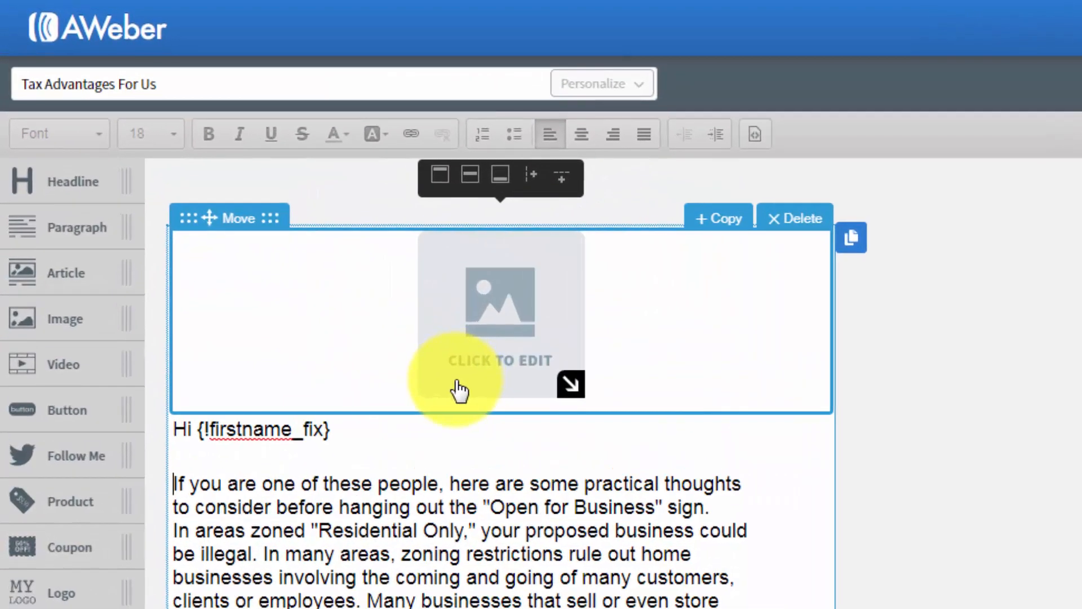
pyautogui.click(783, 221)
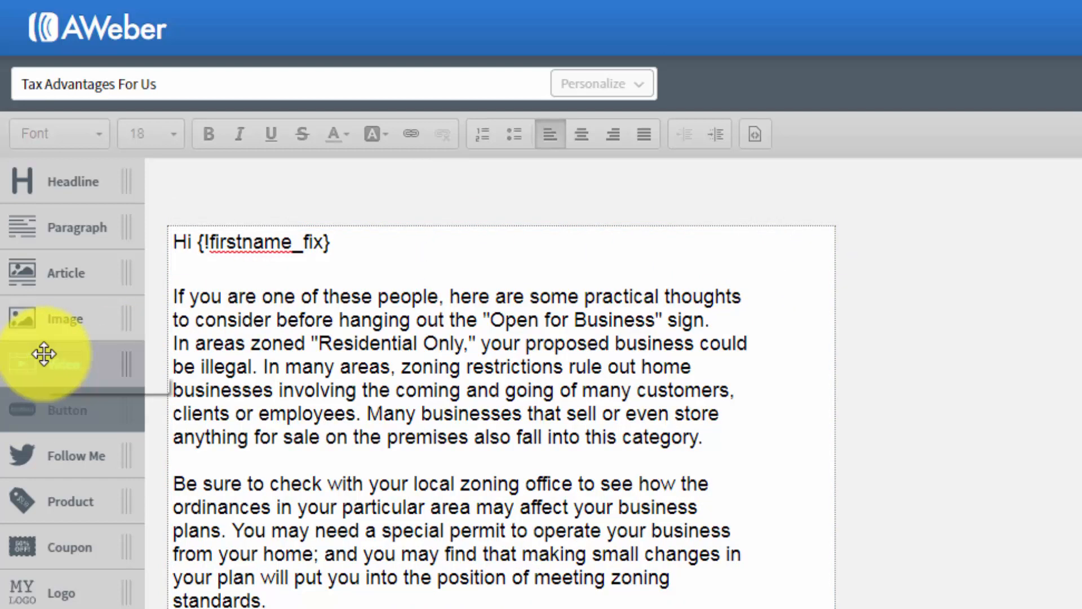
# - Add a video block above the greeting using the YouTube URL of "Adobe Captivate 9" and delete it again
pyautogui.moveTo(60, 372); pyautogui.dragTo(280, 305)
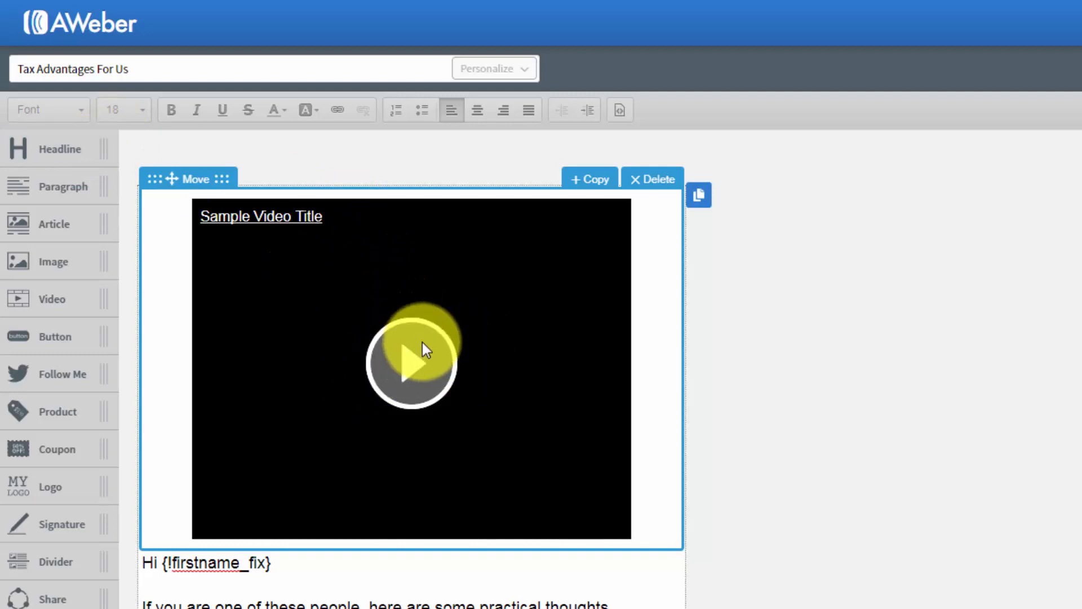
pyautogui.click(394, 306)
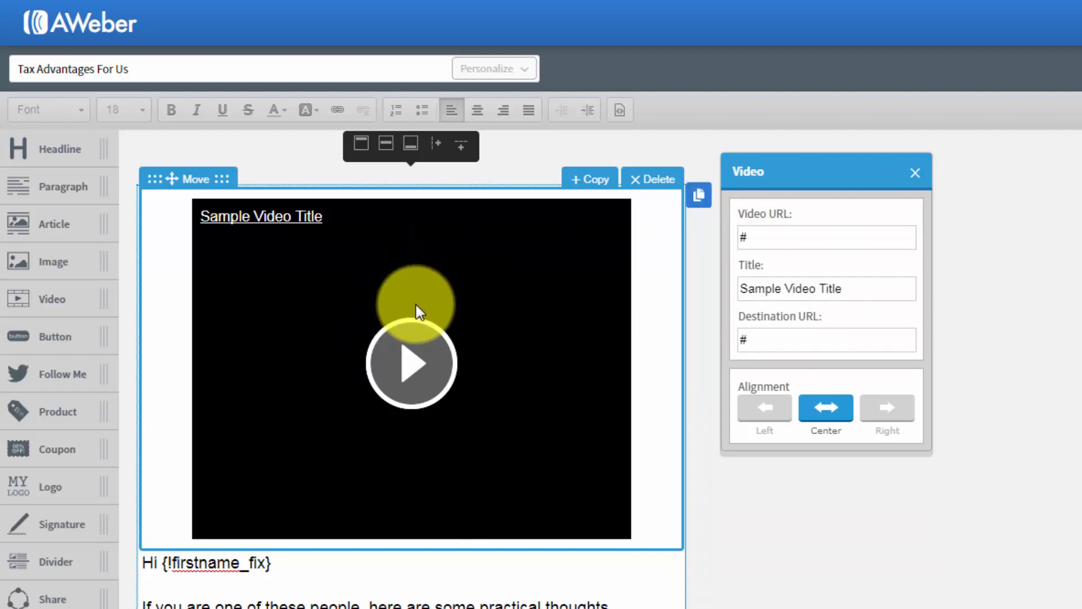
pyautogui.click(889, 237)
pyautogui.hotkey('ctrl', 'v')
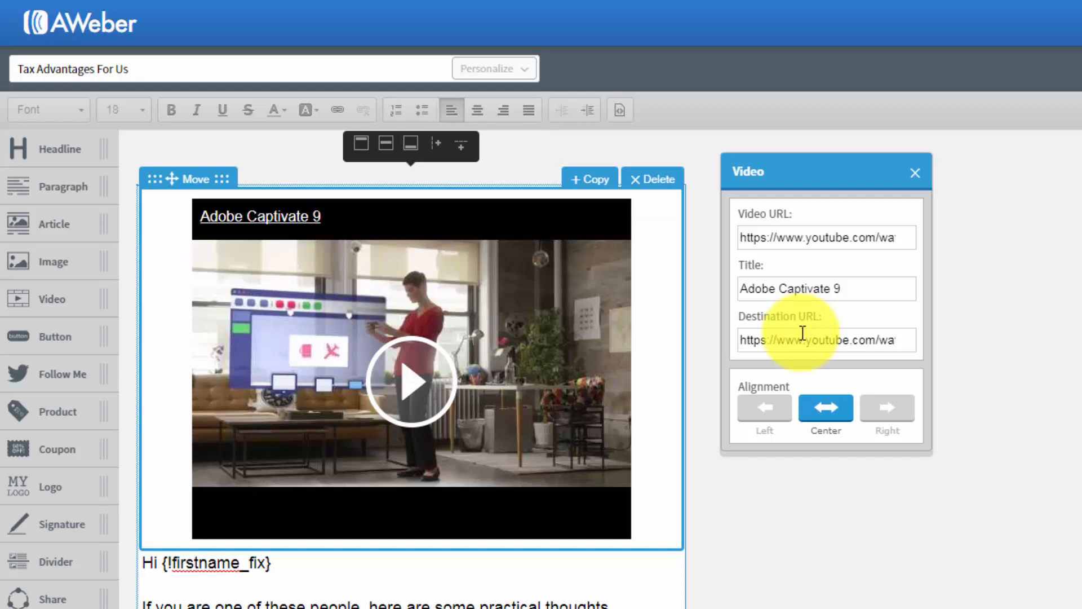
pyautogui.click(646, 180)
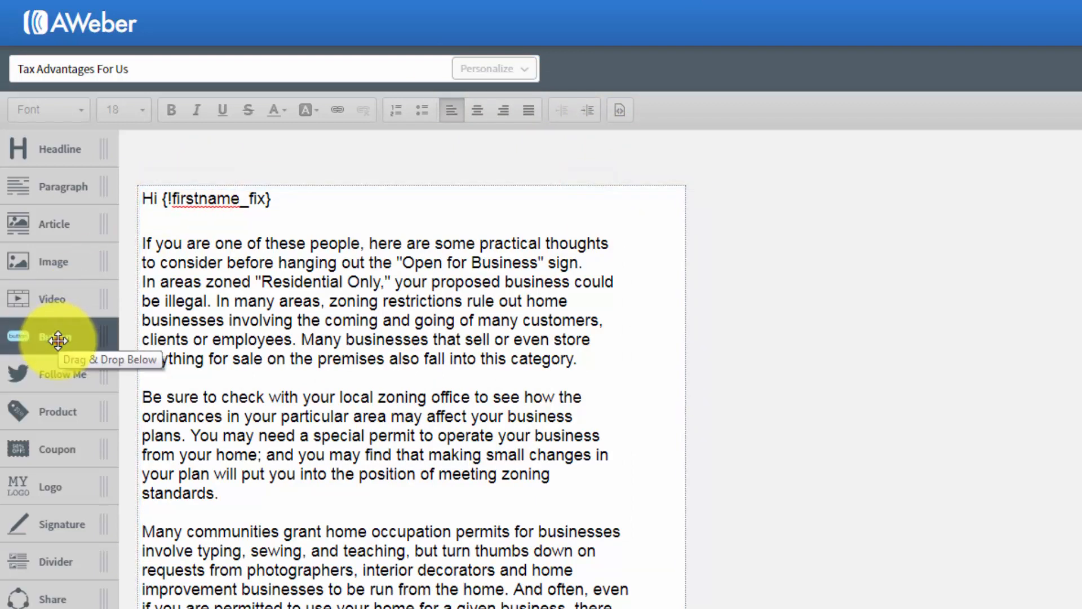
# - Add a button block above the greeting, view its label, link and style settings, and delete it again
pyautogui.moveTo(58, 340); pyautogui.dragTo(288, 249)
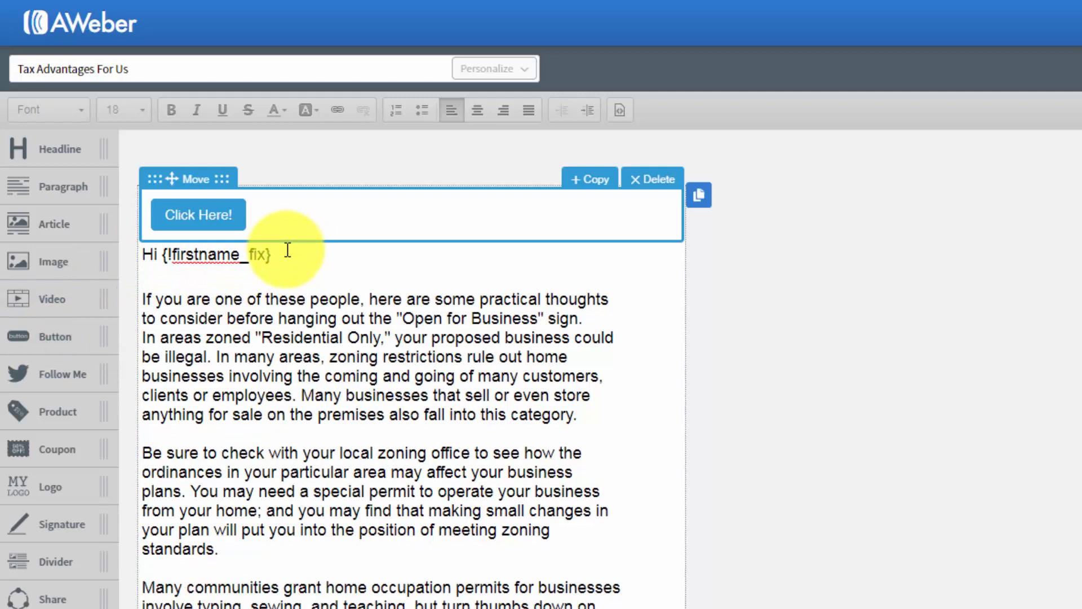
pyautogui.click(212, 214)
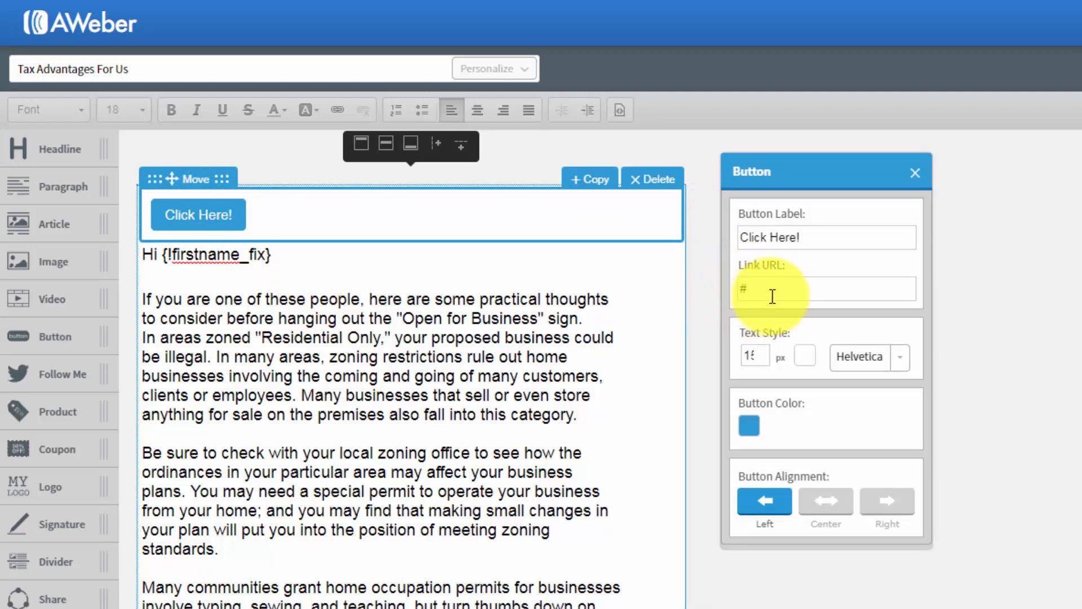
pyautogui.click(917, 179)
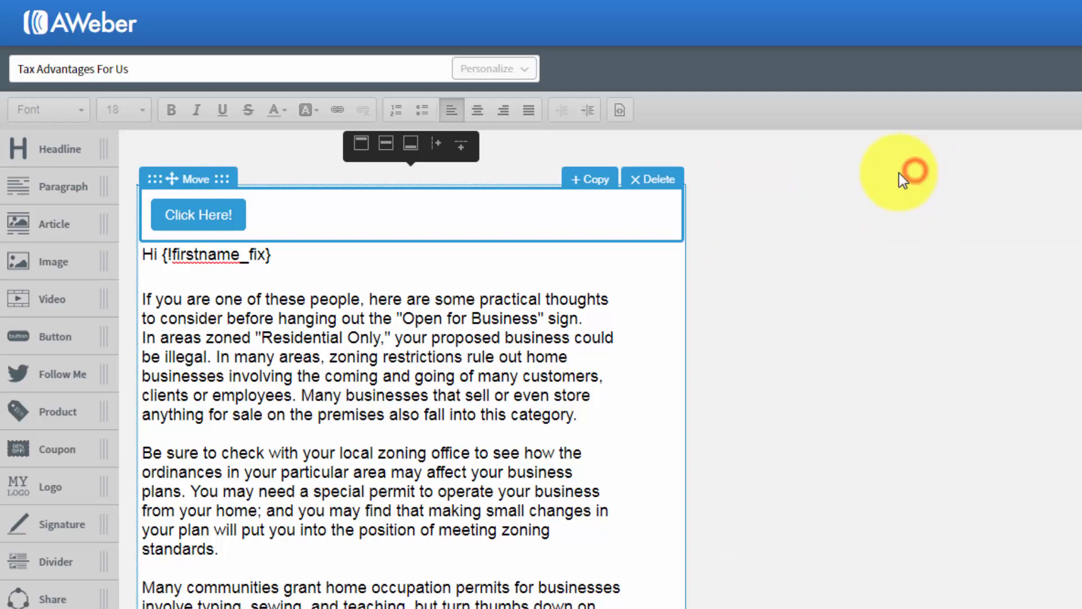
pyautogui.click(657, 178)
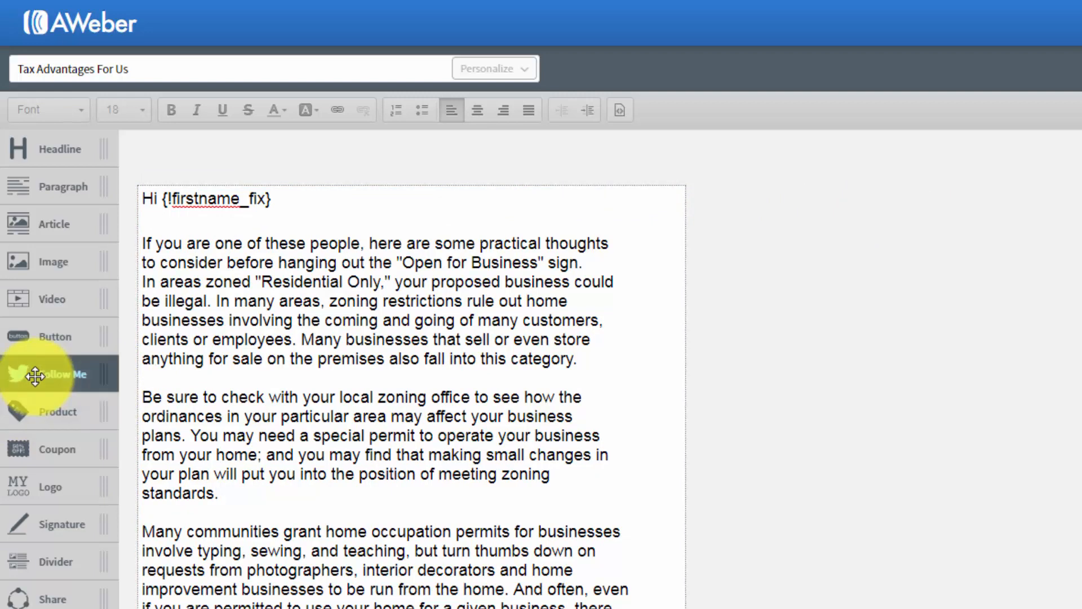
# - Add a Follow Me block with the social media icons above the greeting and delete it again
pyautogui.moveTo(34, 374); pyautogui.dragTo(177, 237)
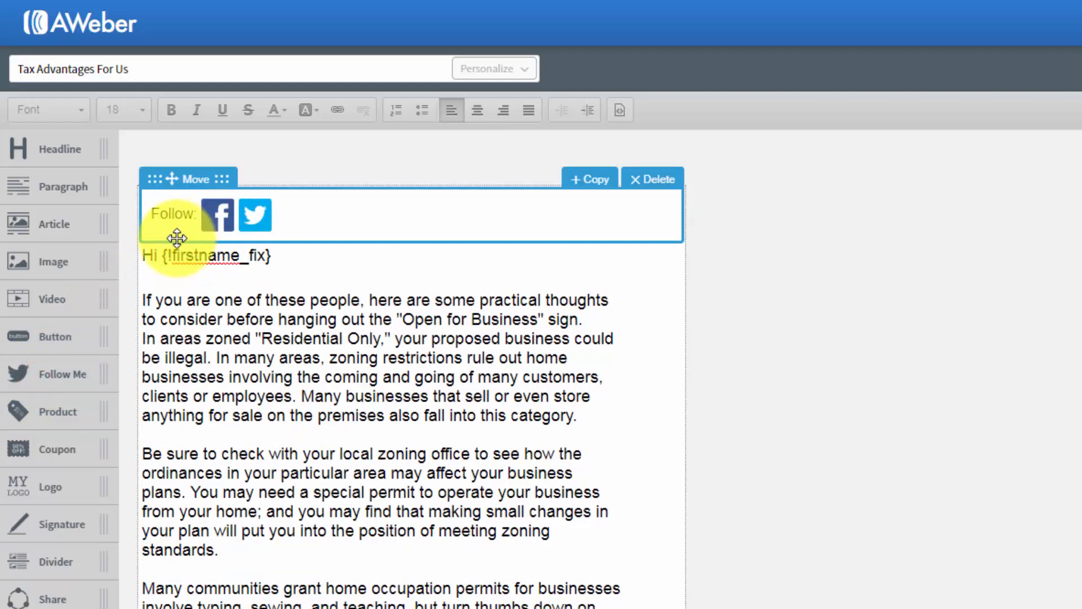
pyautogui.click(222, 214)
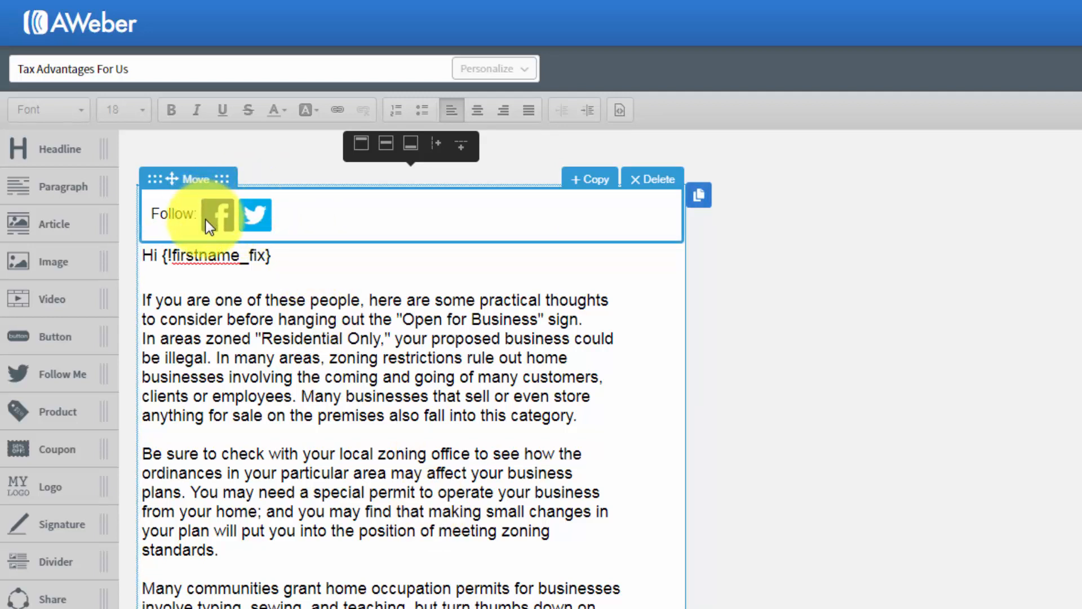
pyautogui.click(647, 186)
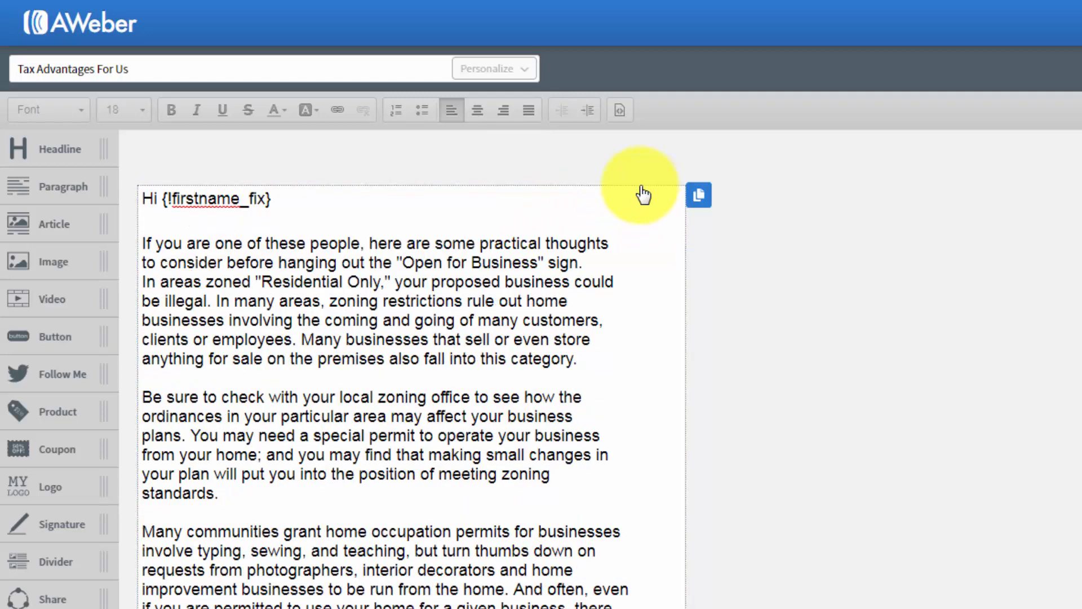
# - Add a product block above the greeting, view its image and product settings, and delete it again
pyautogui.moveTo(49, 420); pyautogui.dragTo(256, 251)
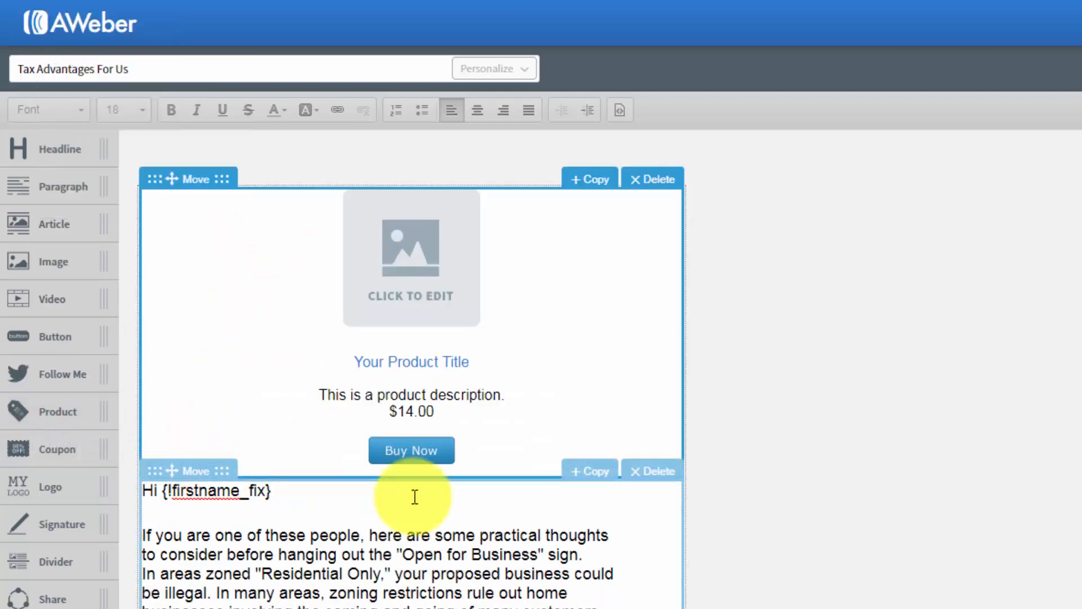
pyautogui.click(410, 287)
pyautogui.click(406, 286)
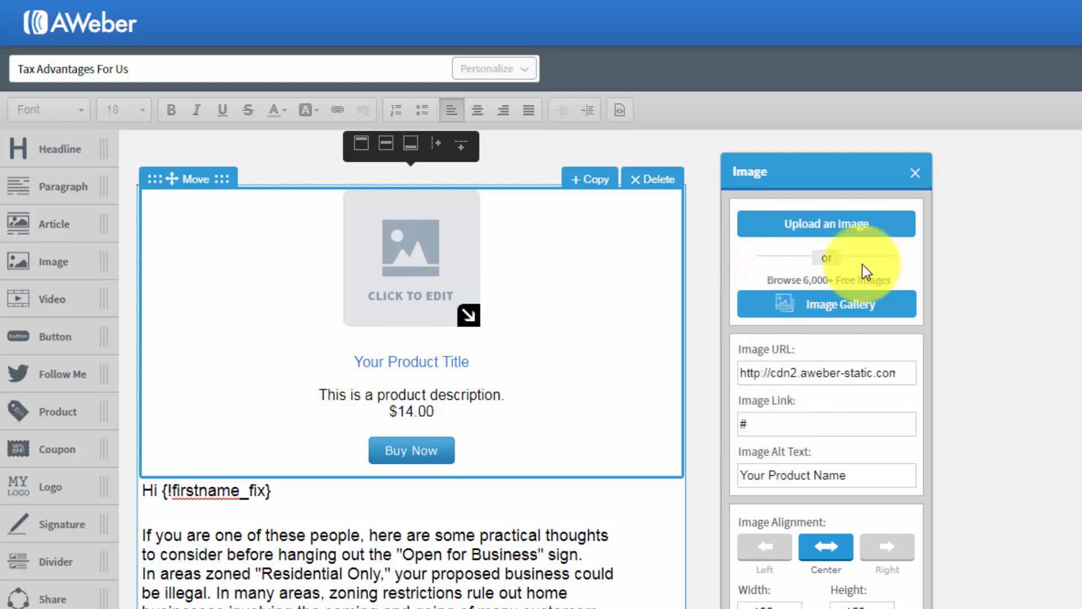
pyautogui.click(912, 172)
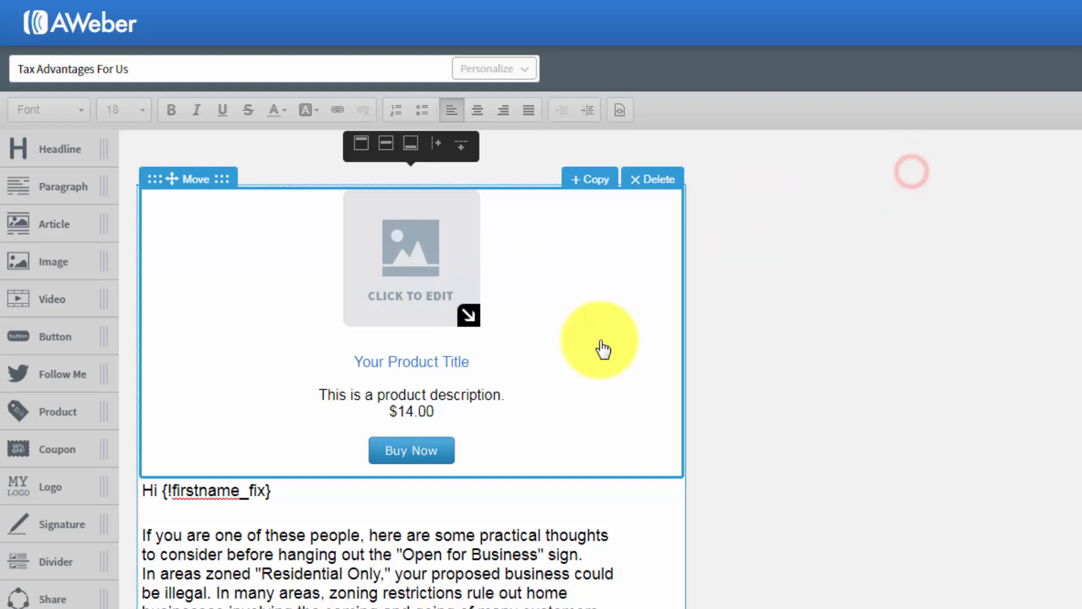
pyautogui.click(452, 363)
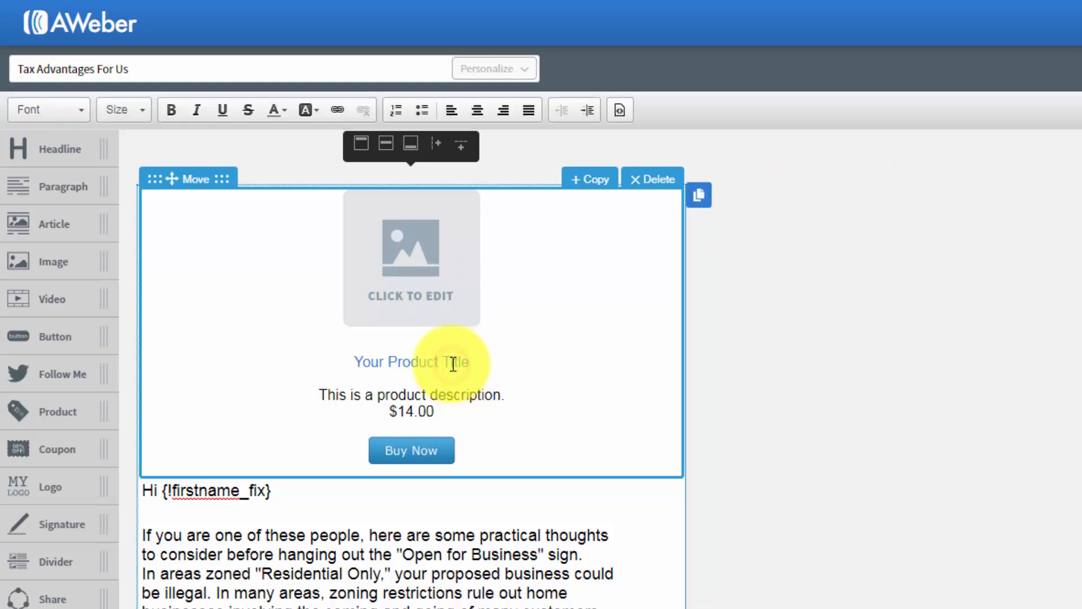
pyautogui.click(421, 449)
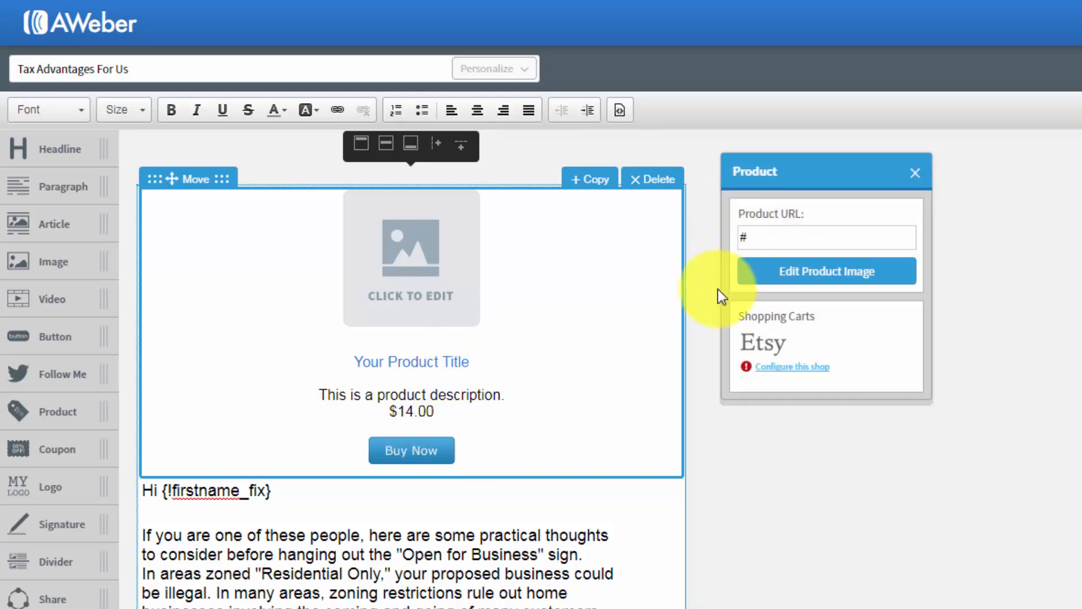
pyautogui.click(911, 175)
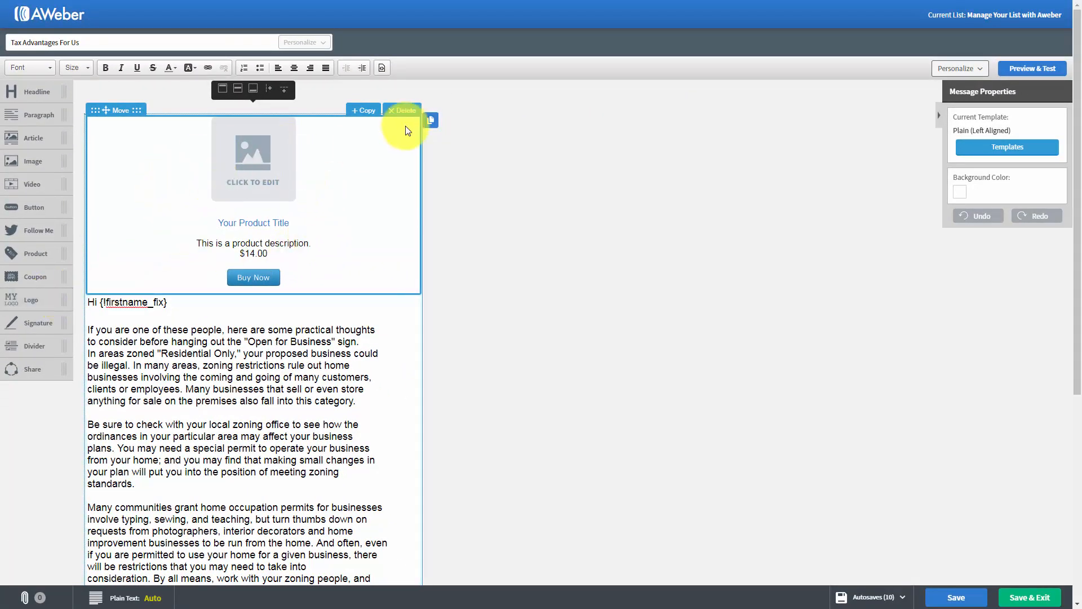
pyautogui.click(401, 112)
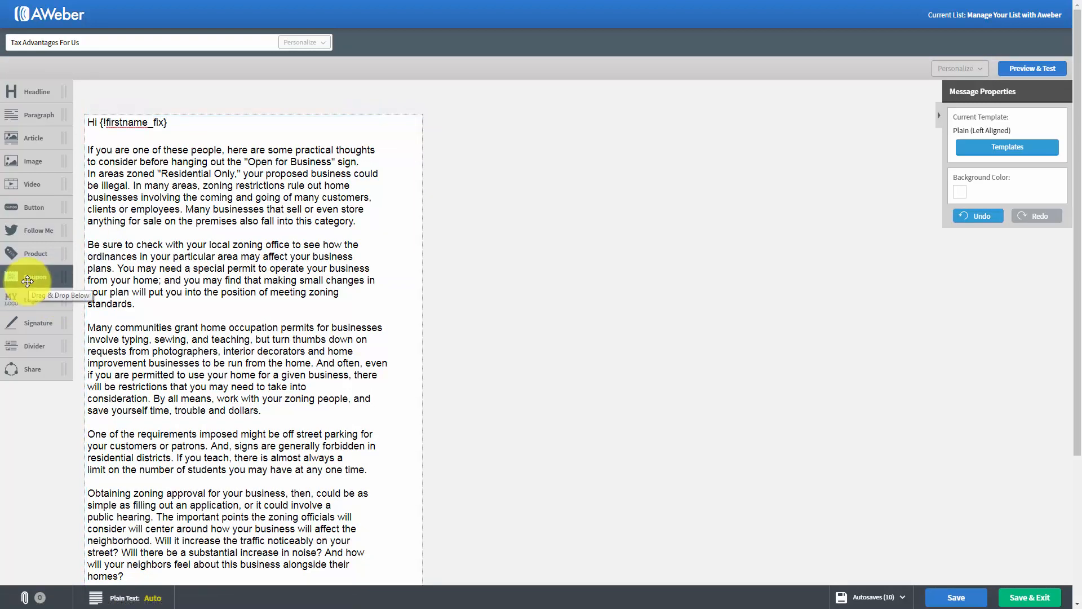
# - Add a coupon block above the greeting, view its border settings, and delete it again
pyautogui.moveTo(27, 282); pyautogui.dragTo(232, 155)
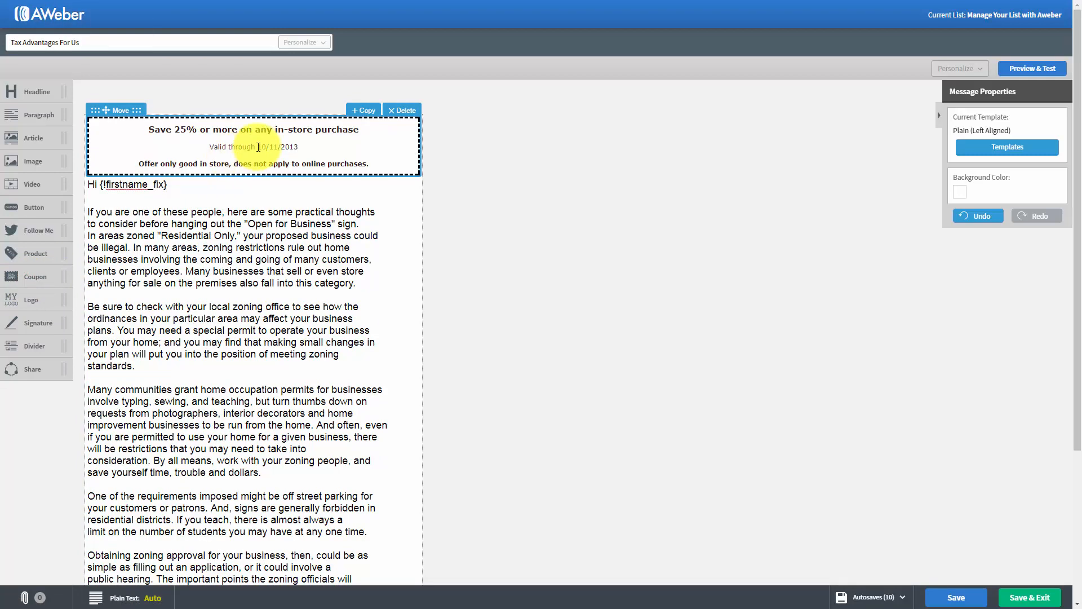
pyautogui.click(257, 147)
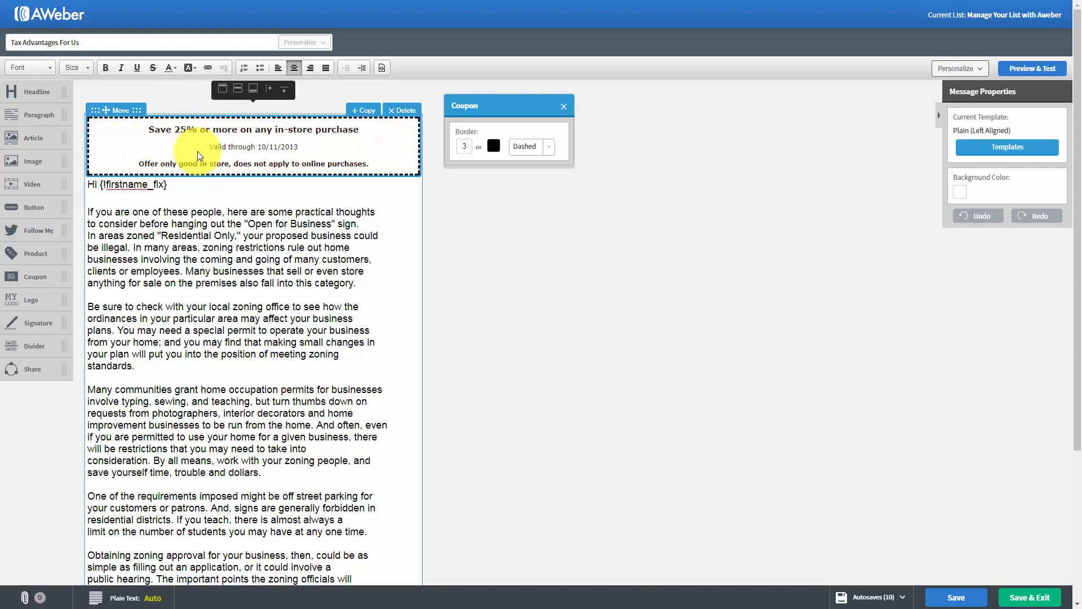
pyautogui.click(563, 107)
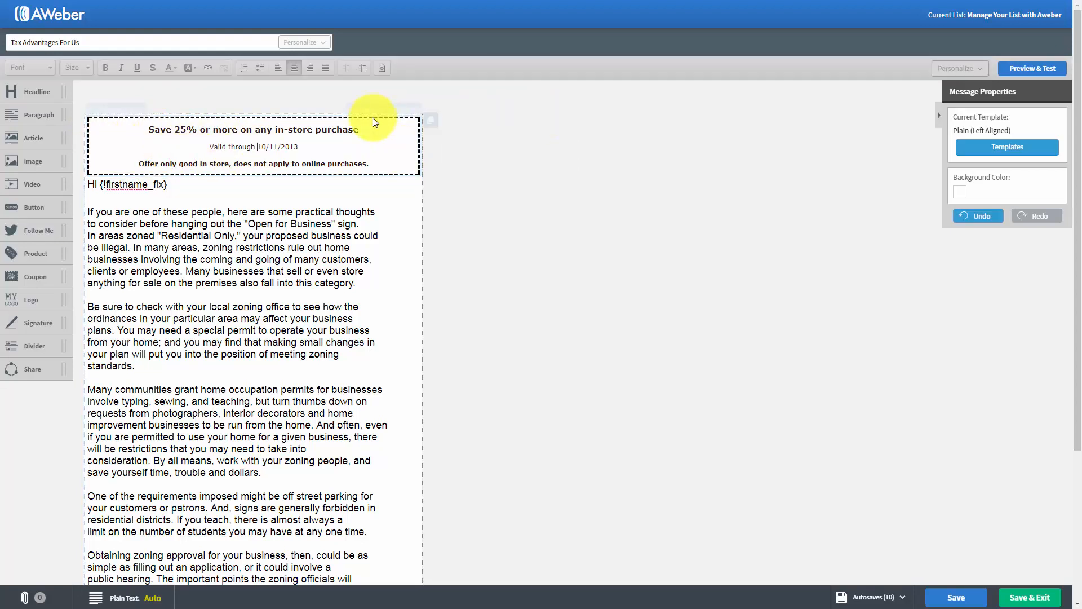
pyautogui.click(393, 110)
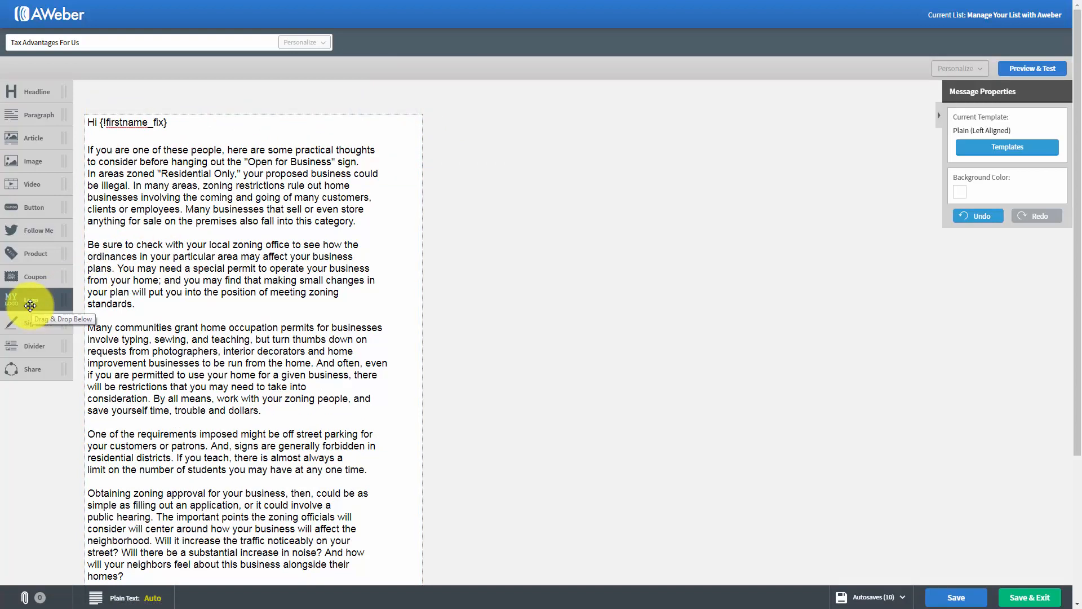
# - Add a logo block above the greeting, shrunk to about 258 × 181 px, and delete it again
pyautogui.moveTo(35, 298); pyautogui.dragTo(135, 172)
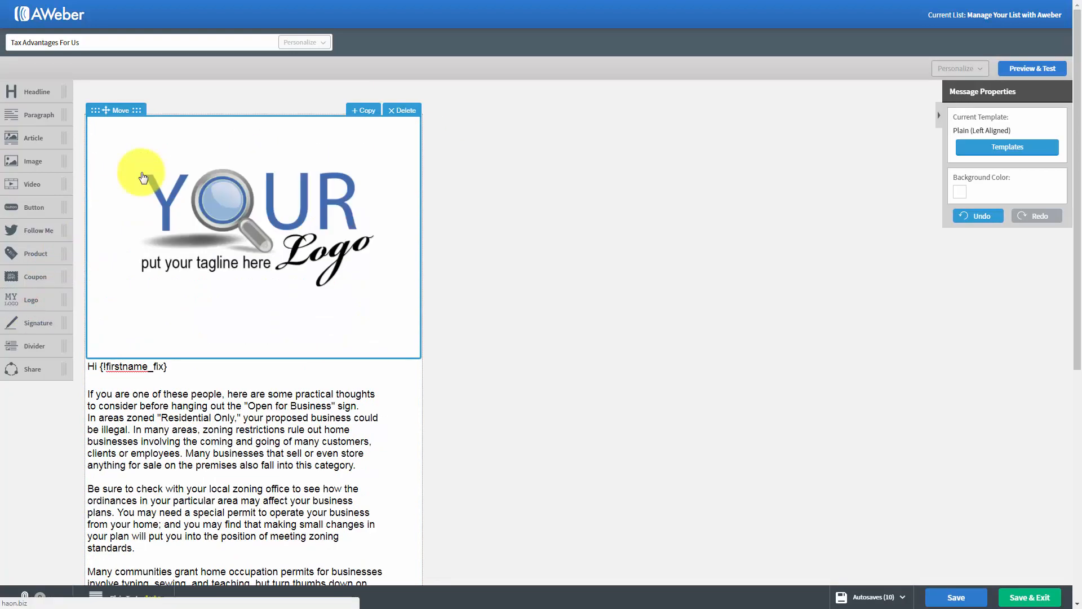
pyautogui.click(252, 231)
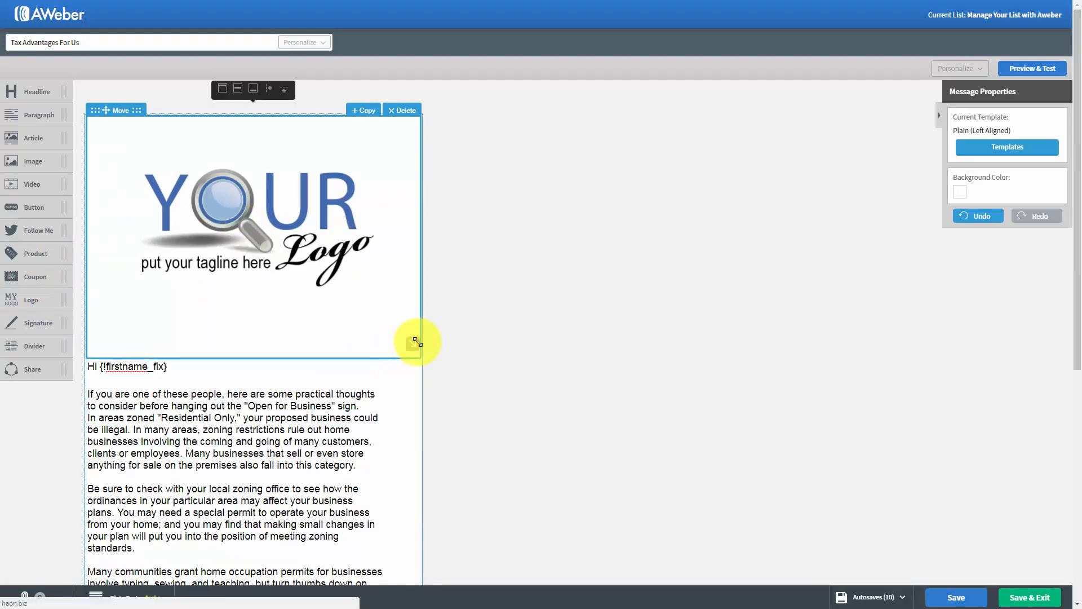
pyautogui.moveTo(413, 344); pyautogui.dragTo(273, 213)
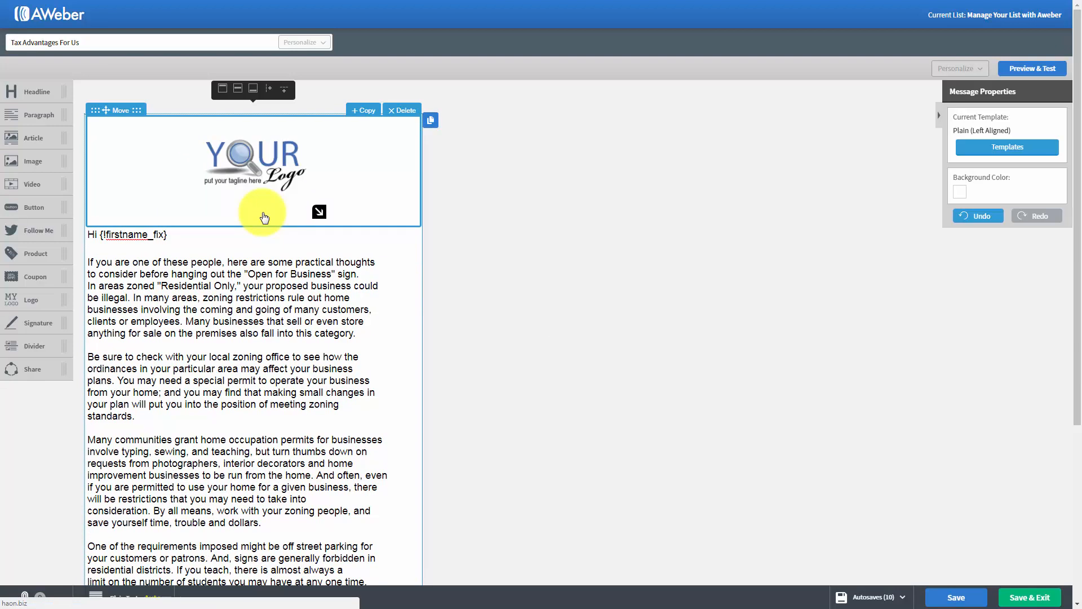
pyautogui.click(271, 191)
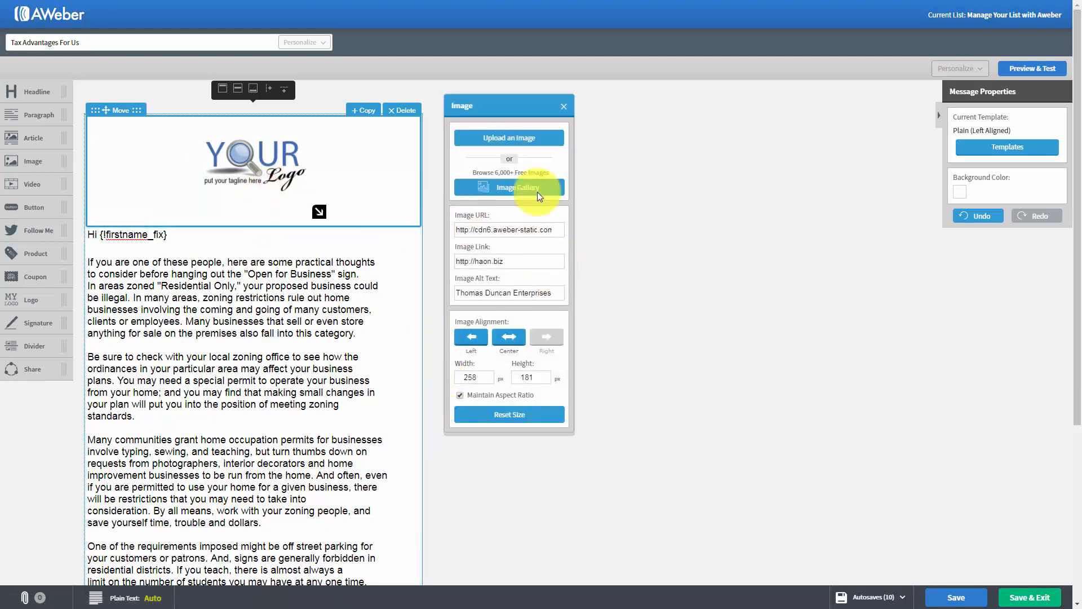
pyautogui.click(561, 105)
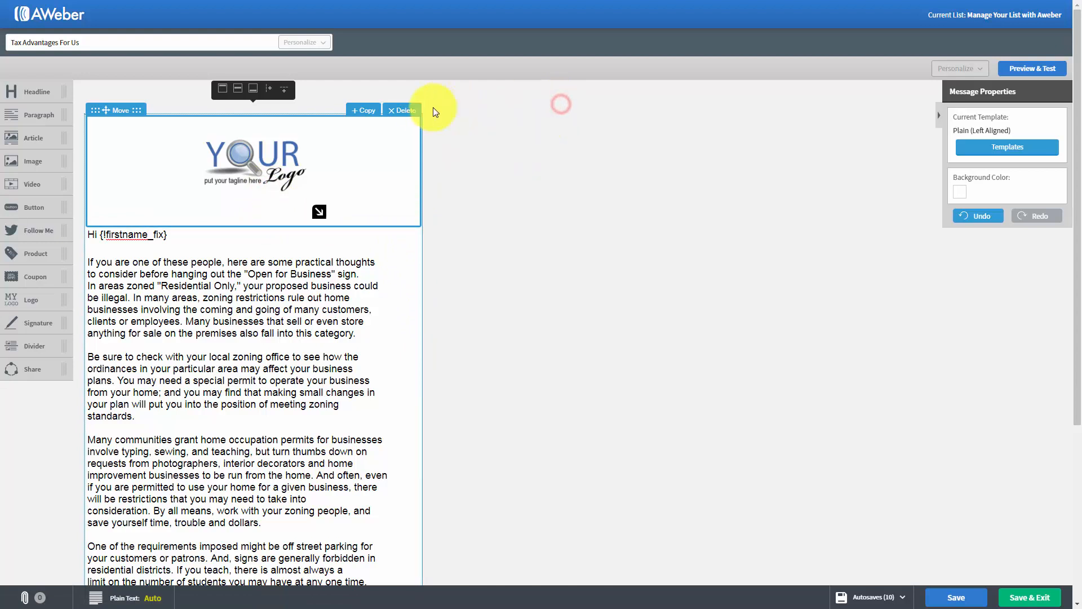
pyautogui.click(413, 112)
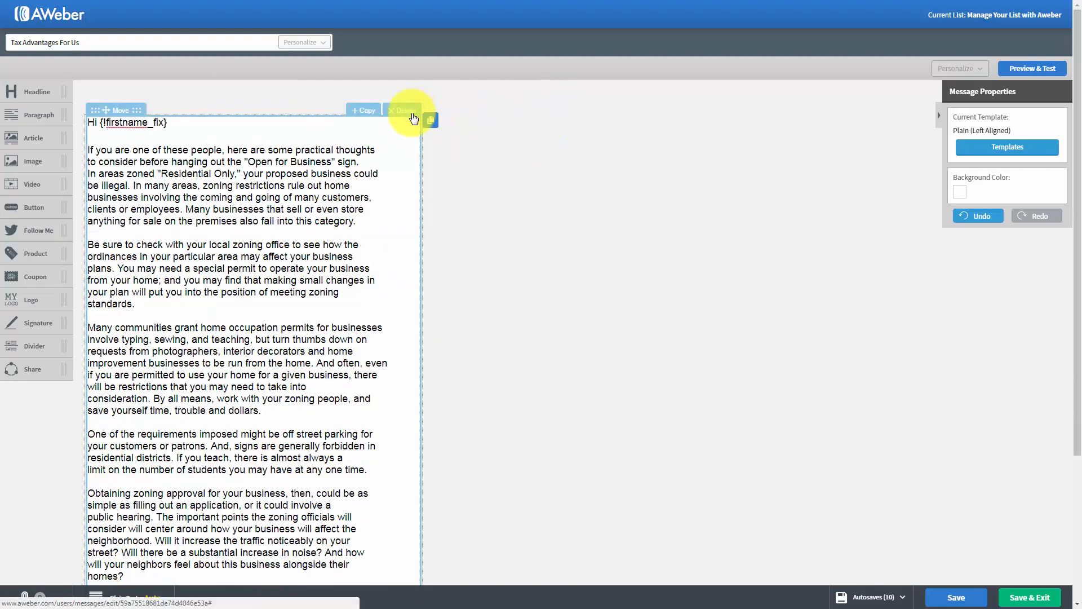
# - Add a signature block below the last paragraph of the message and delete it again
pyautogui.scroll(-2, 230, 314)
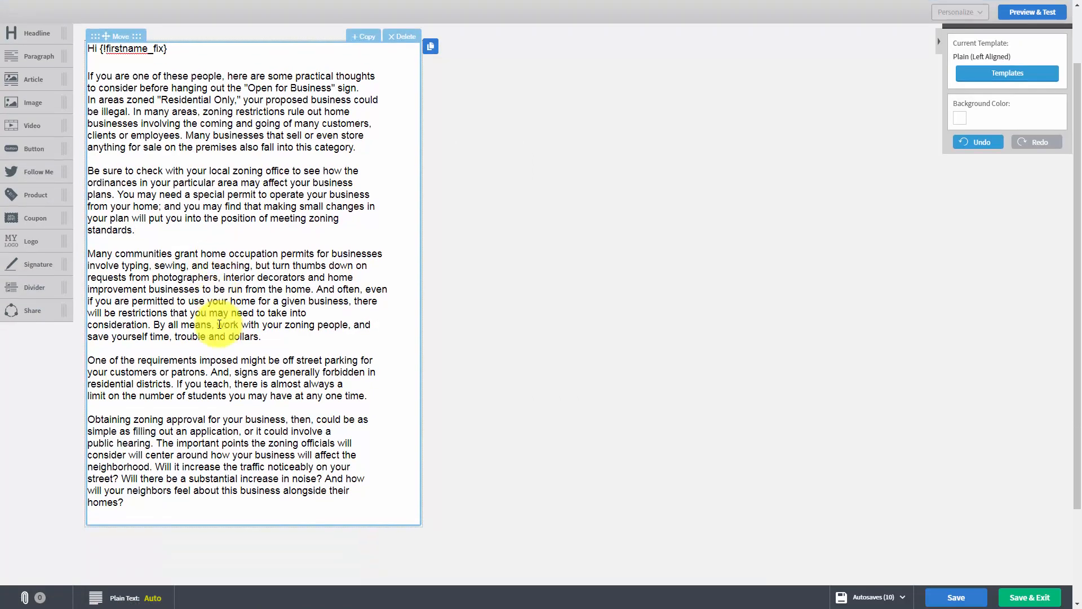
pyautogui.moveTo(28, 264)
pyautogui.mouseDown()
pyautogui.moveTo(133, 387)
pyautogui.moveTo(153, 454)
pyautogui.mouseUp()
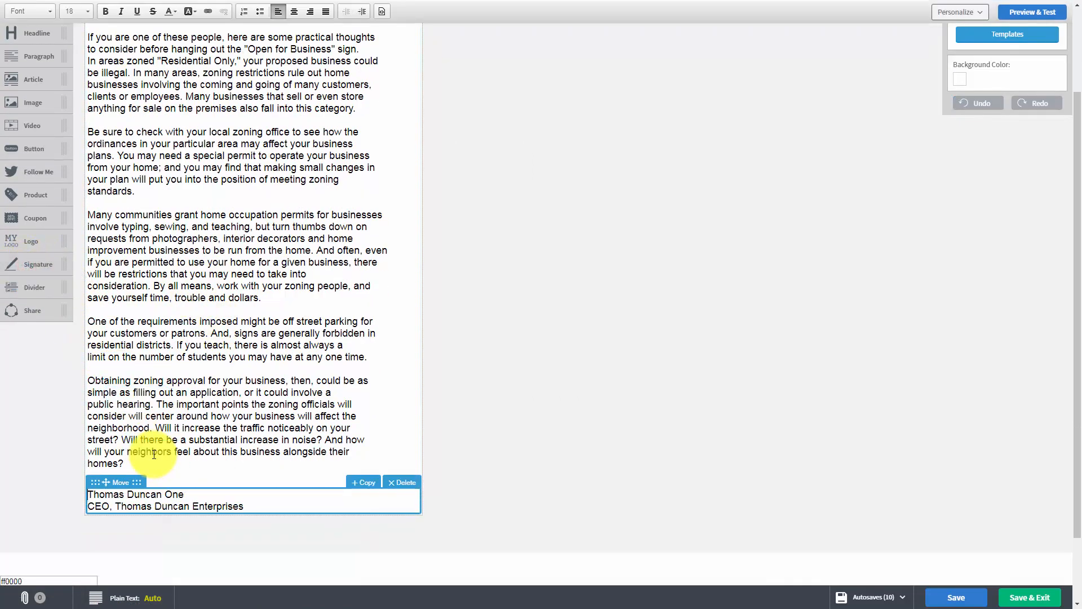
pyautogui.click(401, 480)
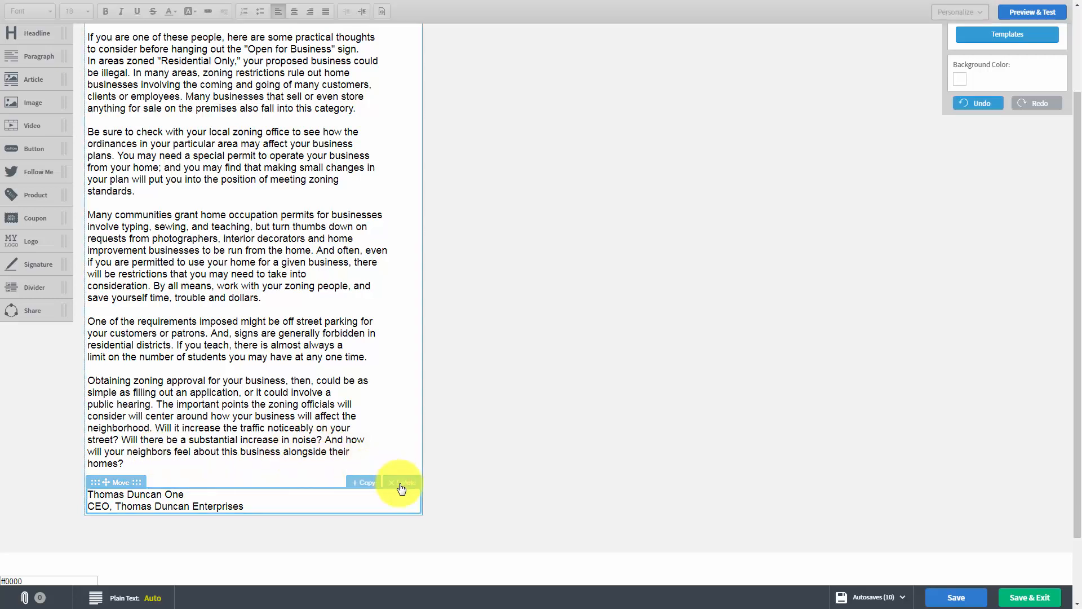
pyautogui.click(400, 482)
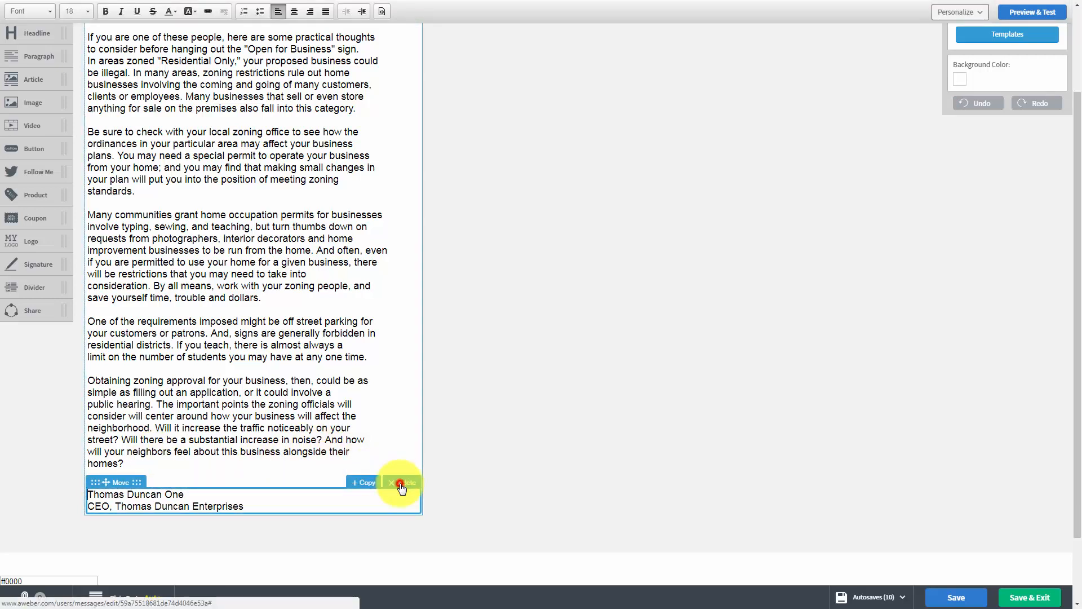
# - Add a dashed divider block below the last paragraph of the message and delete it again
pyautogui.moveTo(26, 261)
pyautogui.mouseDown()
pyautogui.moveTo(25, 251)
pyautogui.moveTo(28, 287)
pyautogui.moveTo(19, 282)
pyautogui.moveTo(113, 362)
pyautogui.moveTo(119, 382)
pyautogui.mouseUp()
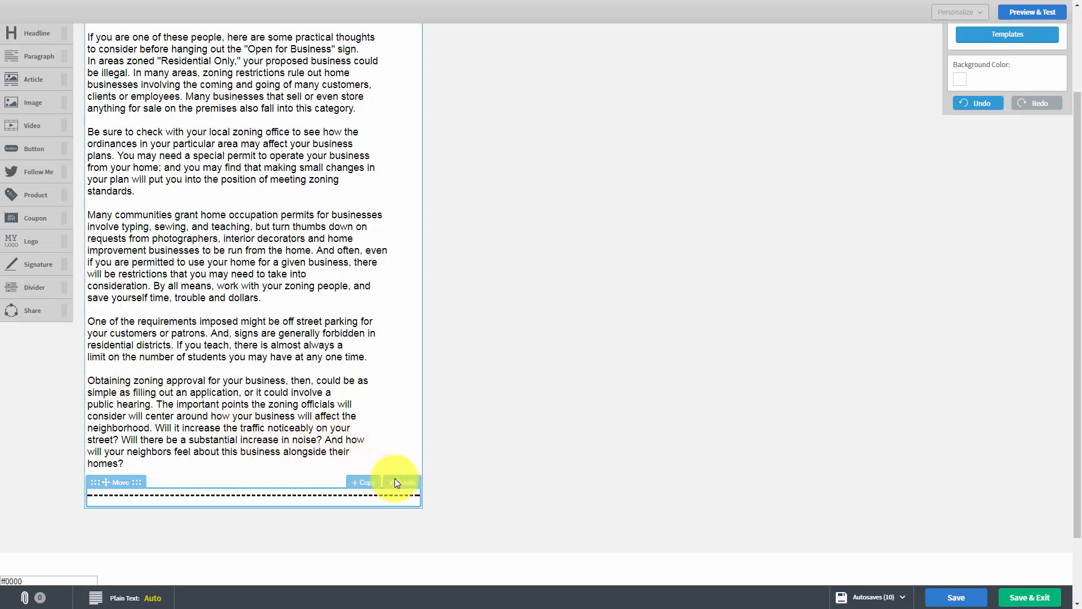
pyautogui.scroll(1, 258, 419)
pyautogui.scroll(-1, 259, 420)
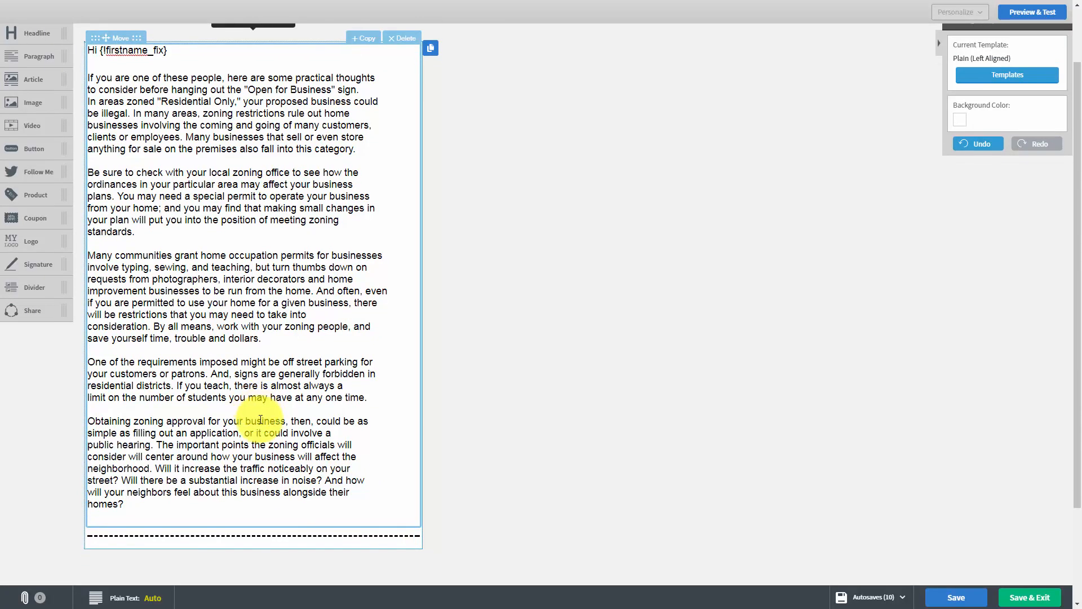
pyautogui.click(403, 488)
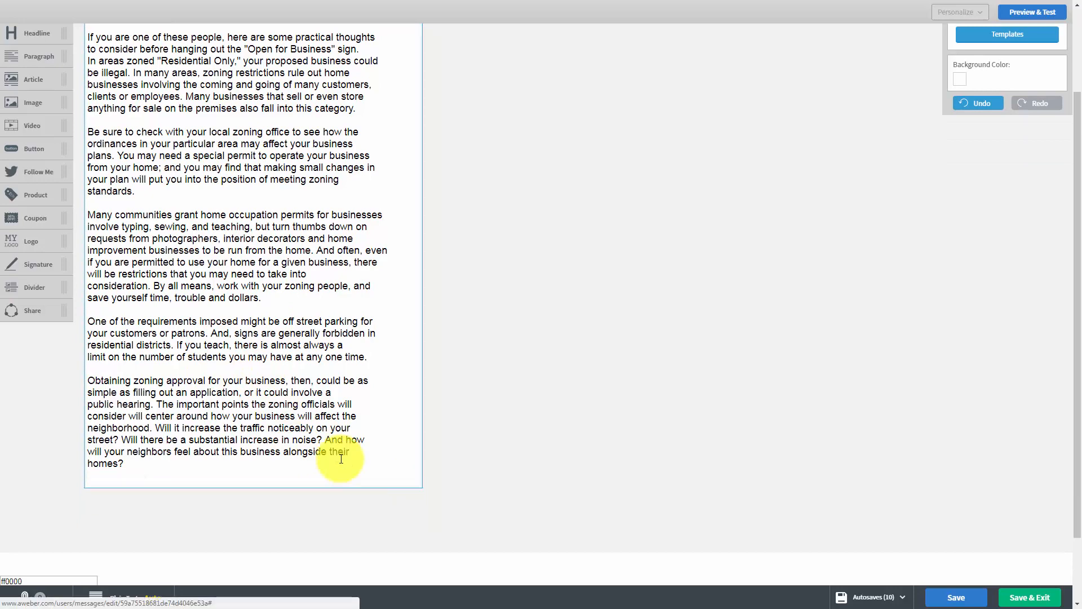
# - Add a Share block with social media icons below the last paragraph of the message
pyautogui.moveTo(26, 310); pyautogui.dragTo(197, 512)
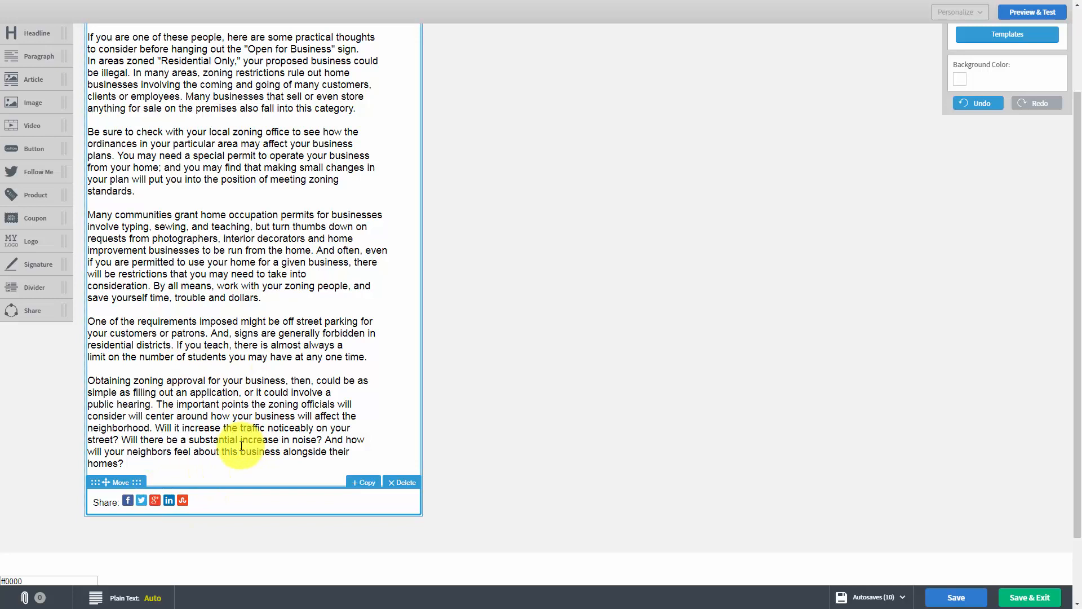
# - Open the list of autosaved versions of the message
pyautogui.scroll(2, 388, 293)
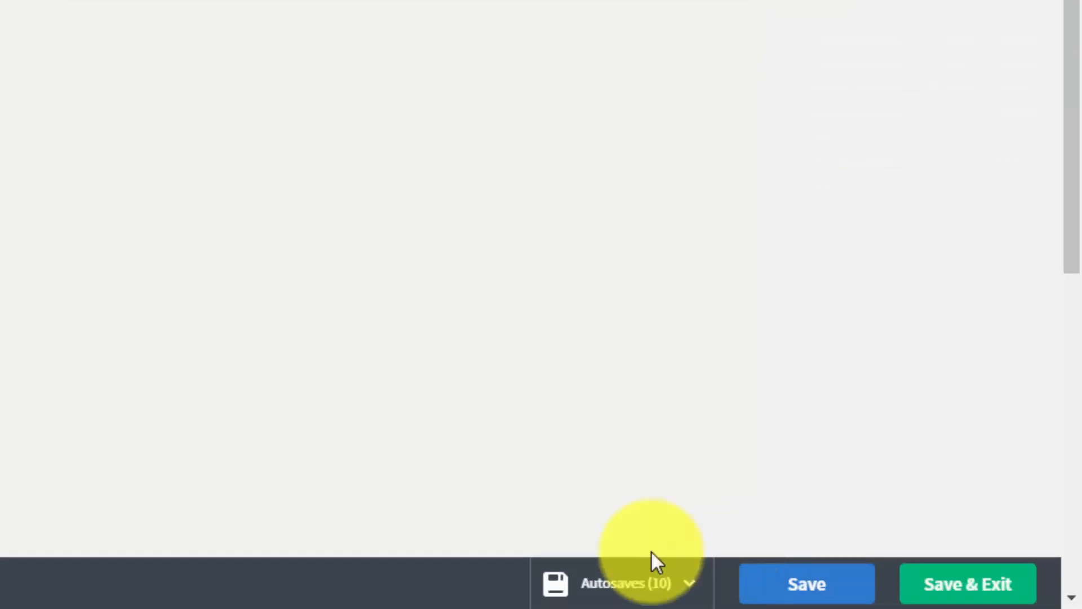
pyautogui.click(689, 586)
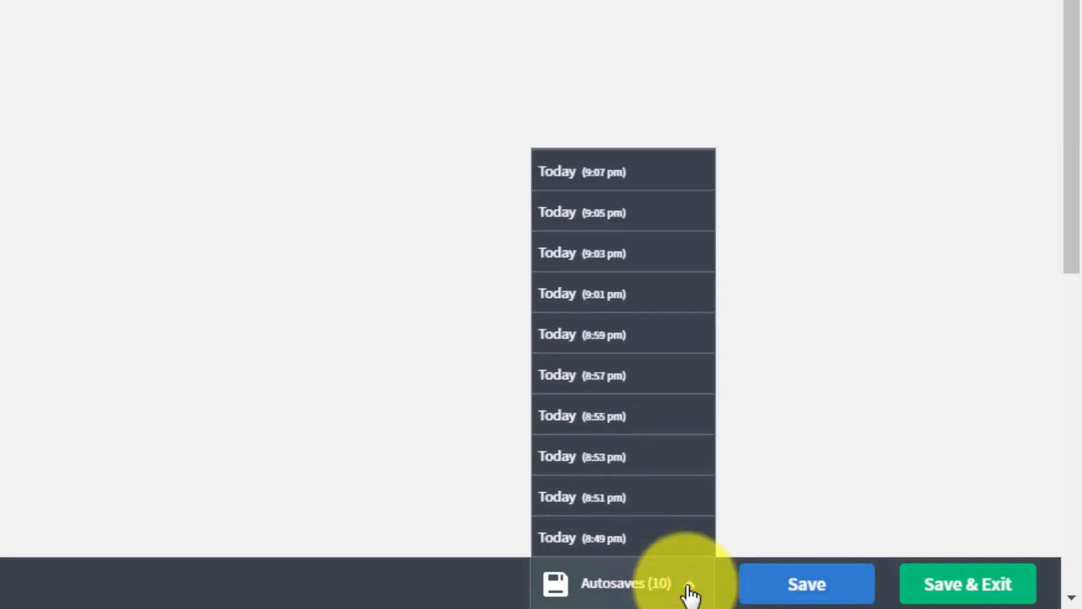